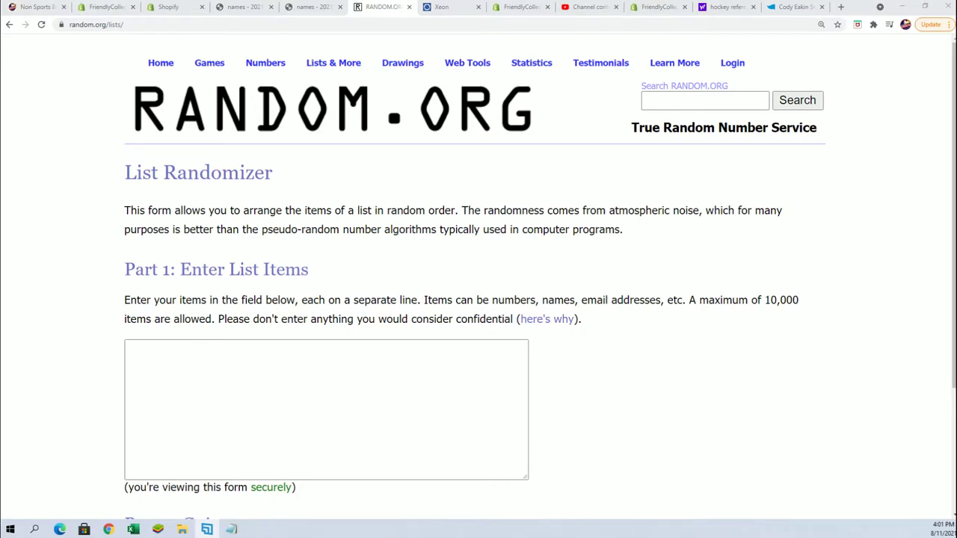
Step: Copy the full list of owner names, without the heading, from the Notepad file into the List Randomizer's items field in the browser
{"action": "key", "text": "alt+Tab"}
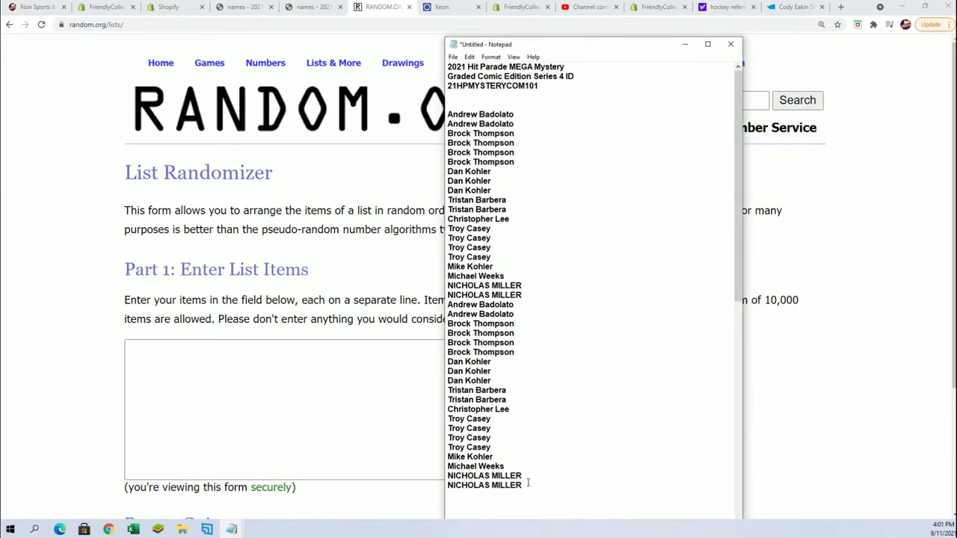
{"action": "left_click_drag", "start_coordinate": [527, 484], "coordinate": [422, 118]}
{"action": "right_click", "coordinate": [468, 129]}
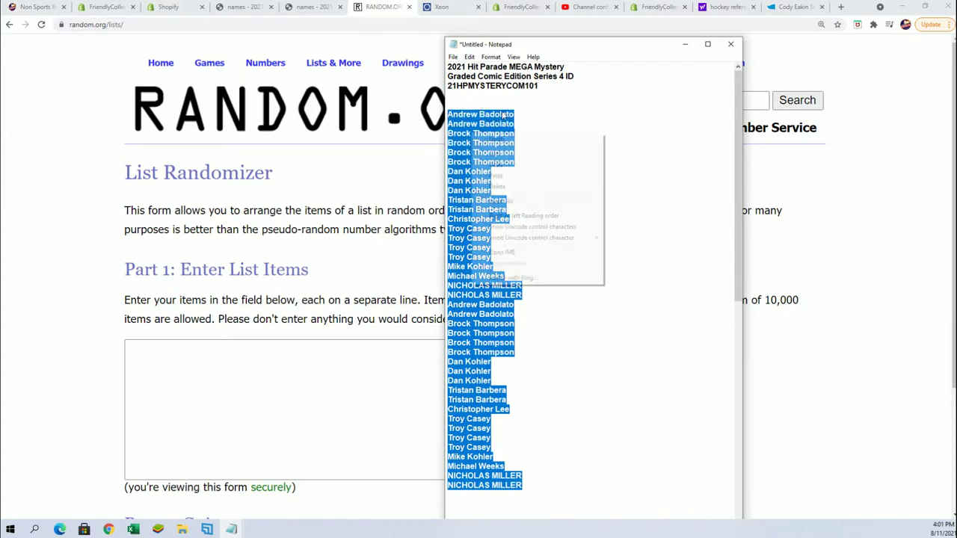
{"action": "left_click", "coordinate": [486, 165]}
{"action": "left_click", "coordinate": [306, 383]}
{"action": "right_click", "coordinate": [234, 351]}
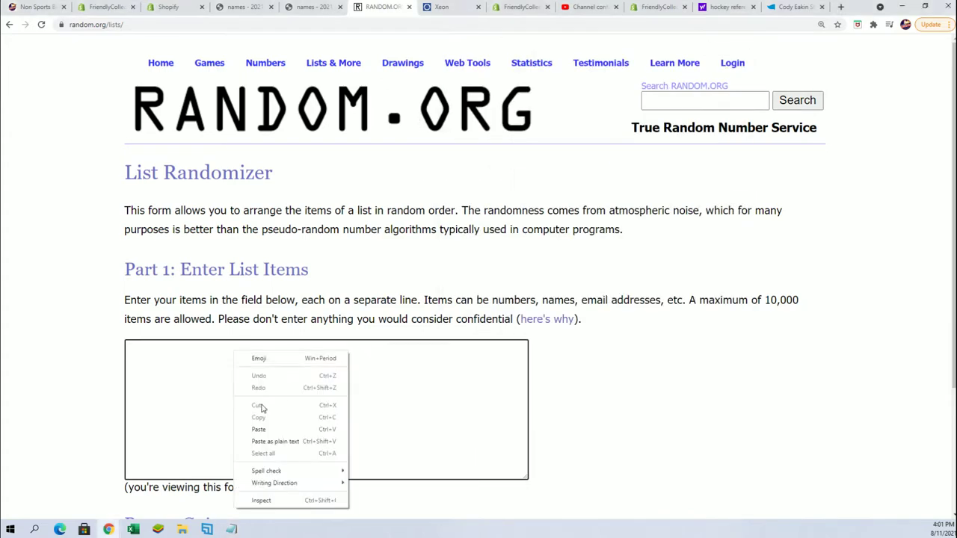
{"action": "left_click", "coordinate": [258, 429]}
Step: Randomize the list of owner names seven times in a row
{"action": "scroll", "coordinate": [639, 416], "scroll_direction": "down", "scroll_amount": 2}
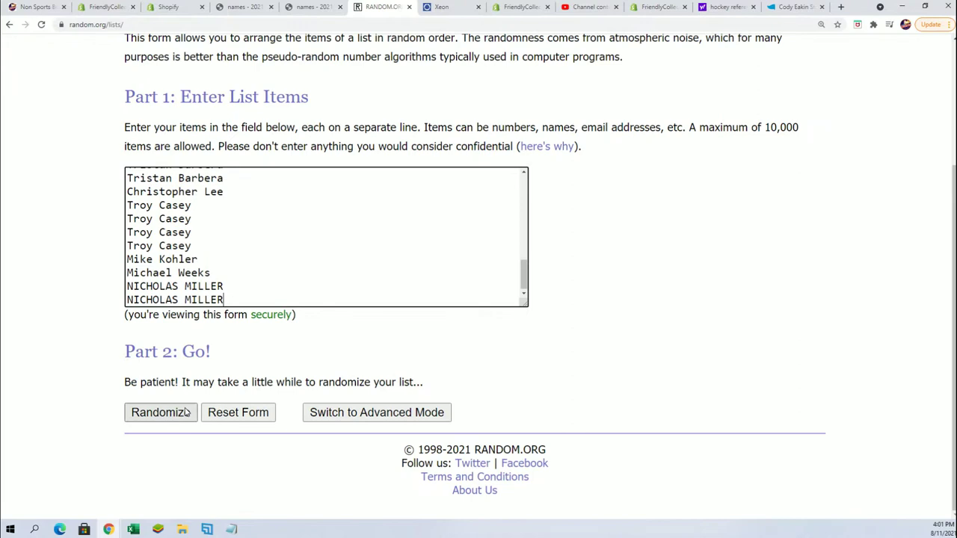
{"action": "left_click", "coordinate": [187, 412]}
{"action": "scroll", "coordinate": [161, 440], "scroll_direction": "down", "scroll_amount": 5}
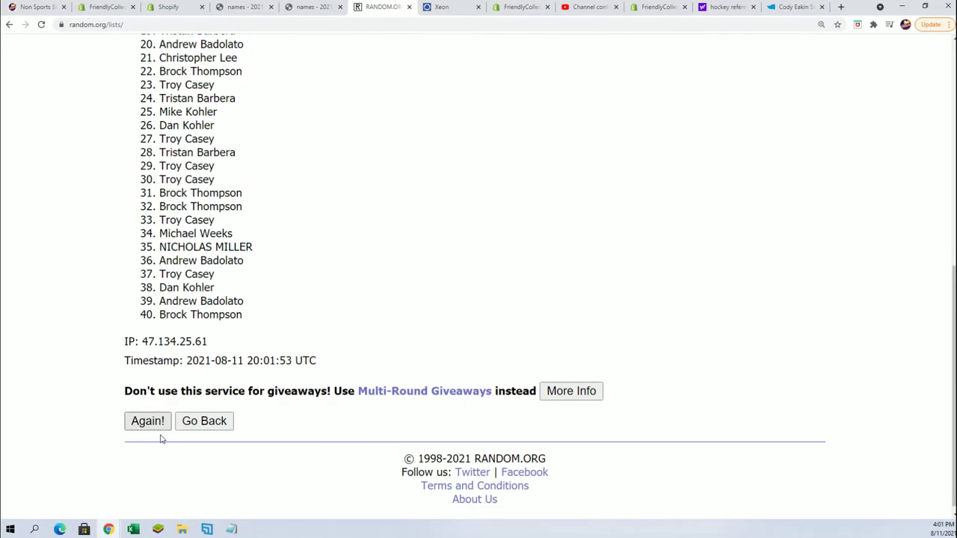
{"action": "left_click", "coordinate": [156, 420]}
{"action": "scroll", "coordinate": [171, 442], "scroll_direction": "down", "scroll_amount": 5}
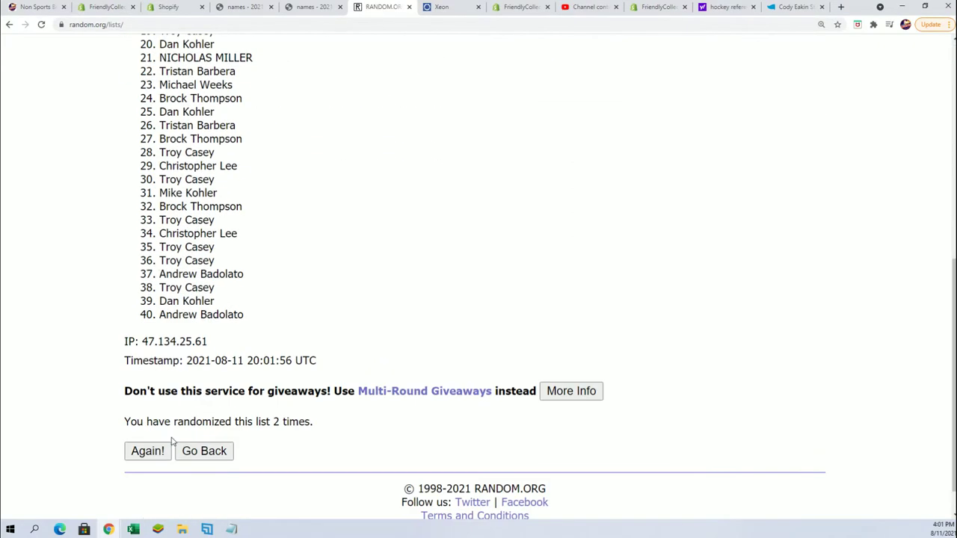
{"action": "left_click", "coordinate": [148, 451]}
{"action": "scroll", "coordinate": [152, 453], "scroll_direction": "down", "scroll_amount": 5}
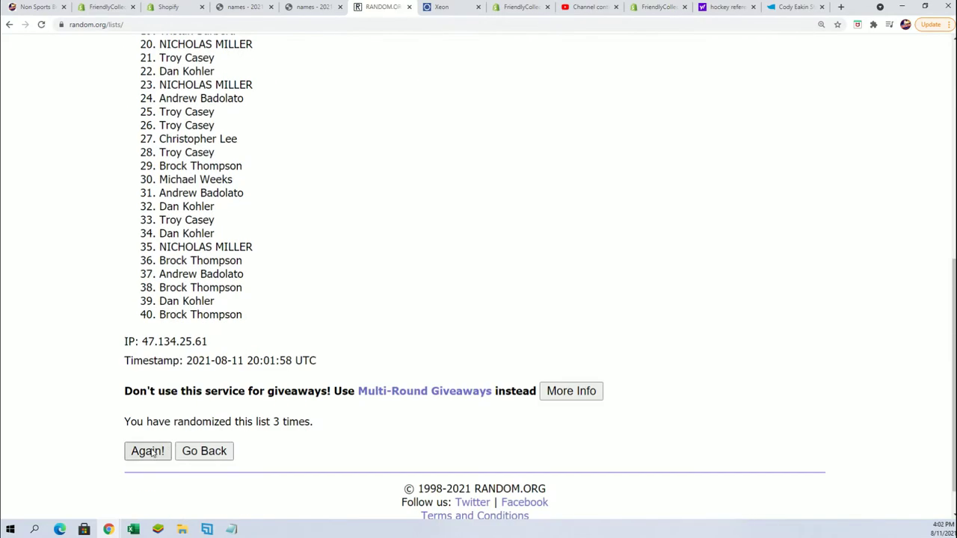
{"action": "left_click", "coordinate": [148, 451]}
{"action": "scroll", "coordinate": [150, 452], "scroll_direction": "down", "scroll_amount": 5}
{"action": "left_click", "coordinate": [147, 452]}
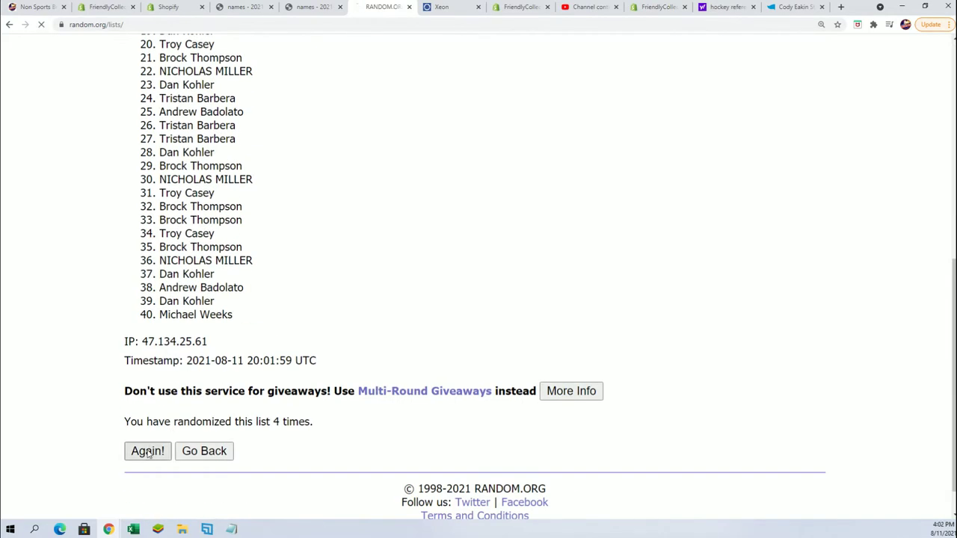
{"action": "left_click", "coordinate": [143, 452]}
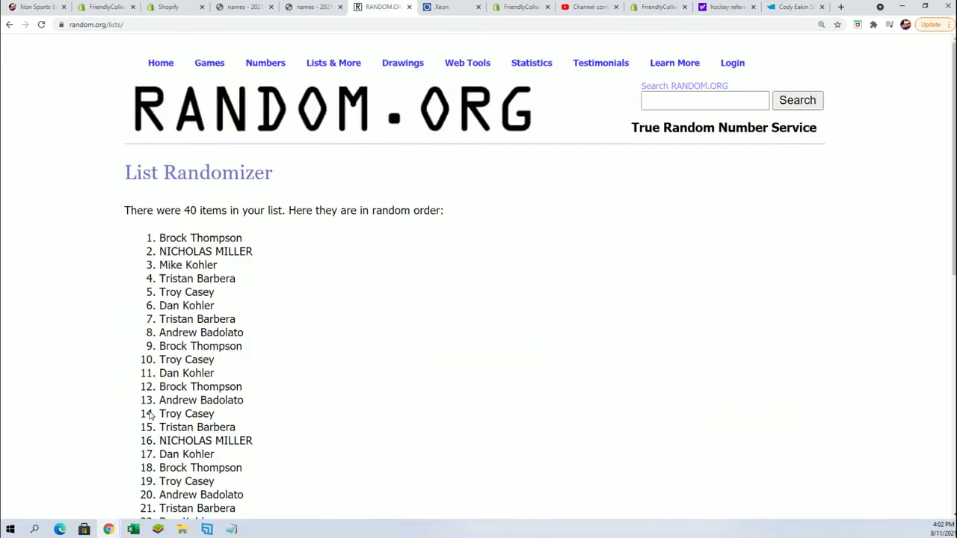
{"action": "scroll", "coordinate": [190, 411], "scroll_direction": "down", "scroll_amount": 5}
{"action": "scroll", "coordinate": [190, 411], "scroll_direction": "down", "scroll_amount": 1}
{"action": "left_click", "coordinate": [160, 412]}
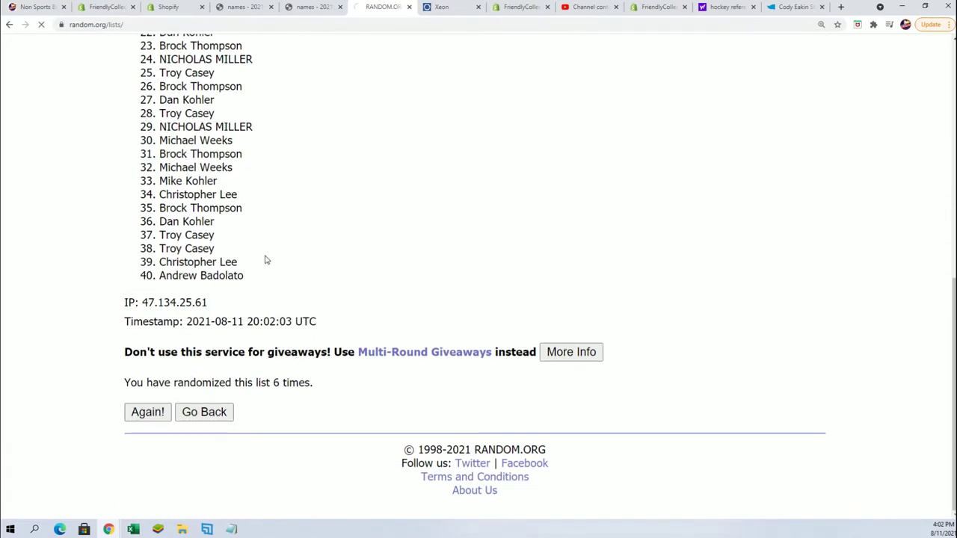
Step: Copy all 40 owner names from the seventh randomized result
{"action": "scroll", "coordinate": [191, 137], "scroll_direction": "down", "scroll_amount": 2}
{"action": "left_click_drag", "start_coordinate": [160, 87], "coordinate": [259, 422]}
{"action": "scroll", "coordinate": [247, 322], "scroll_direction": "down", "scroll_amount": 3}
{"action": "right_click", "coordinate": [258, 422]}
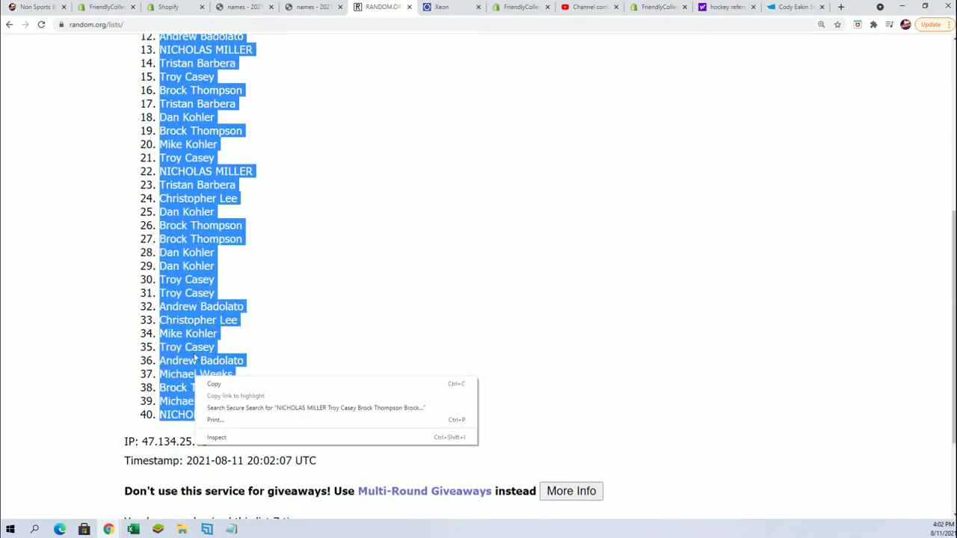
{"action": "left_click", "coordinate": [225, 379]}
{"action": "scroll", "coordinate": [363, 415], "scroll_direction": "down", "scroll_amount": 1}
{"action": "scroll", "coordinate": [358, 420], "scroll_direction": "down", "scroll_amount": 1}
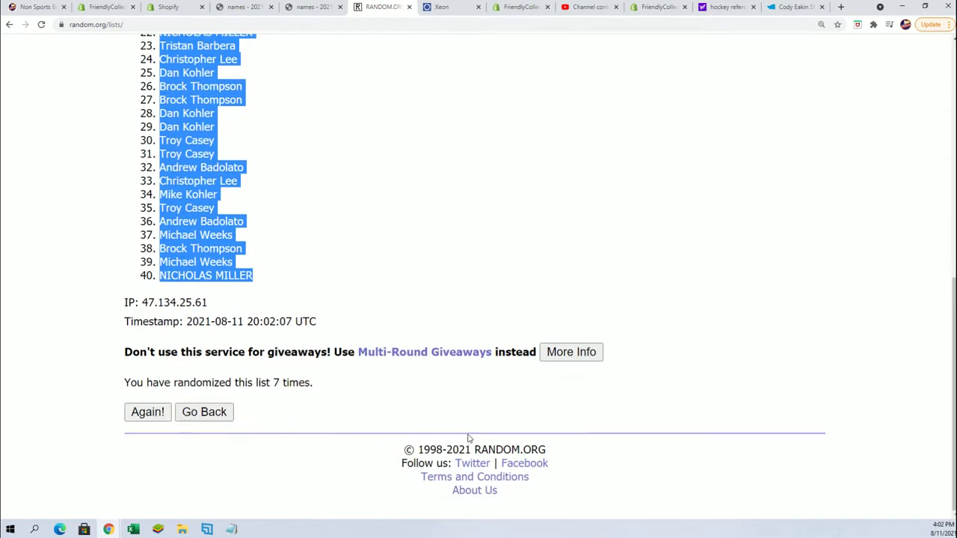
{"action": "scroll", "coordinate": [461, 432], "scroll_direction": "up", "scroll_amount": 10}
{"action": "scroll", "coordinate": [324, 396], "scroll_direction": "down", "scroll_amount": 2}
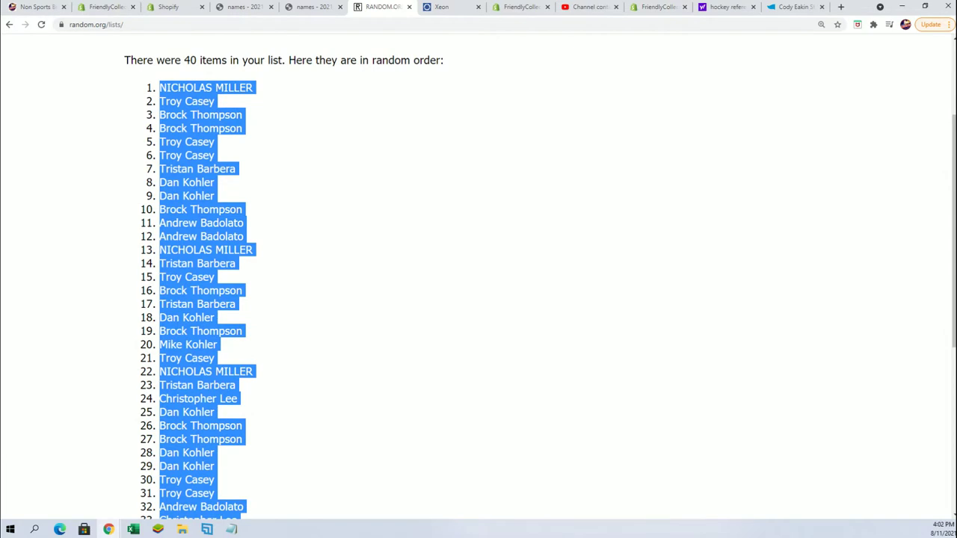
Step: Switch to the Excel workbook and paste the names as unformatted text under OWNERS, starting at cell A2
{"action": "key", "text": "alt+Tab"}
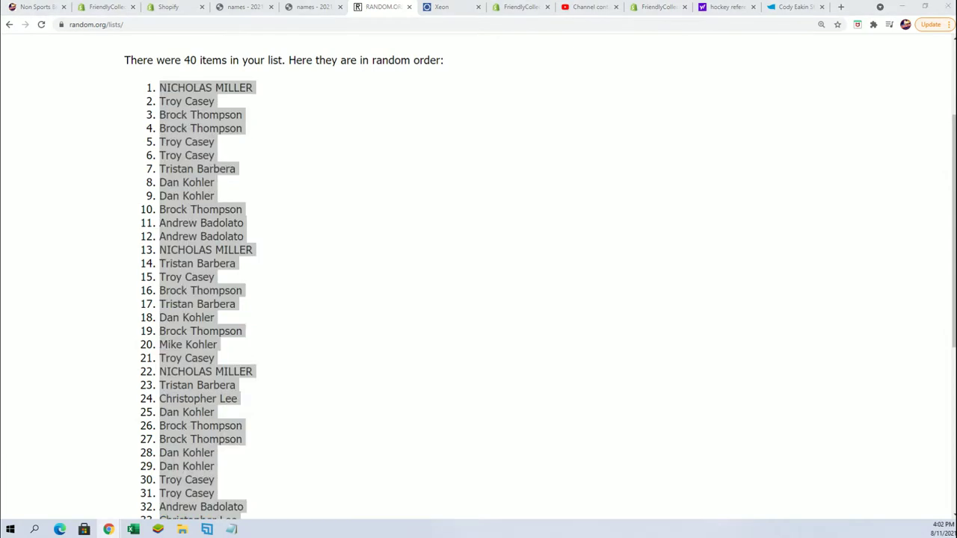
{"action": "left_click", "coordinate": [297, 151]}
{"action": "right_click", "coordinate": [299, 152]}
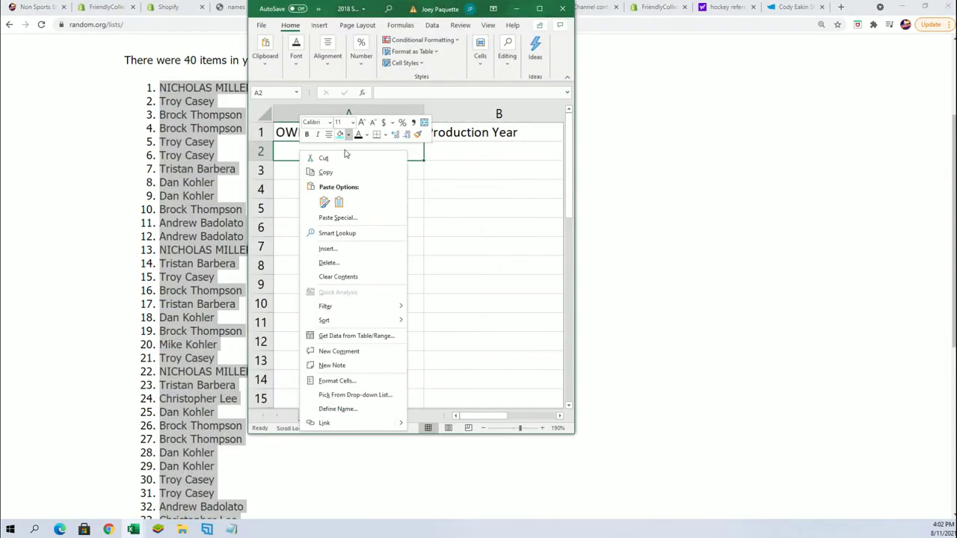
{"action": "left_click", "coordinate": [338, 217]}
{"action": "left_click", "coordinate": [322, 163]}
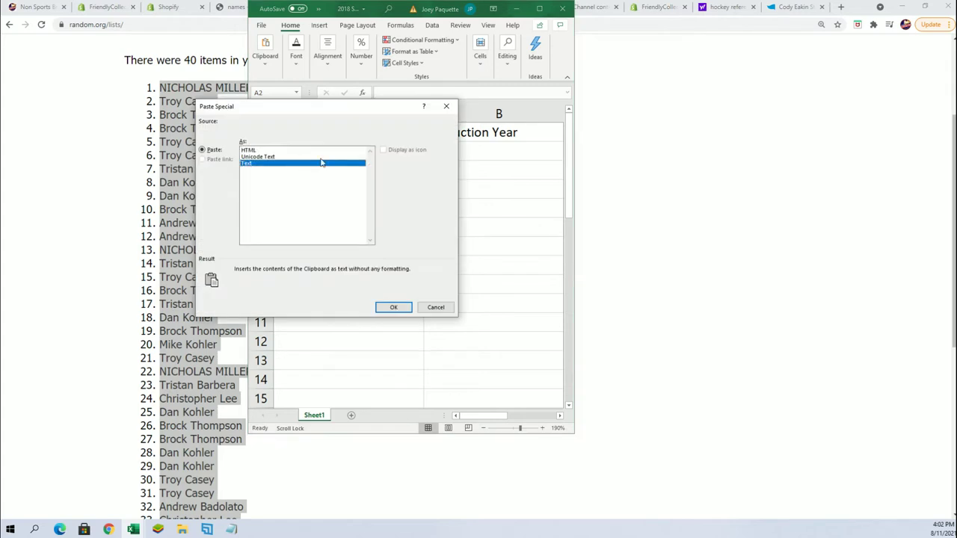
{"action": "left_click", "coordinate": [384, 305]}
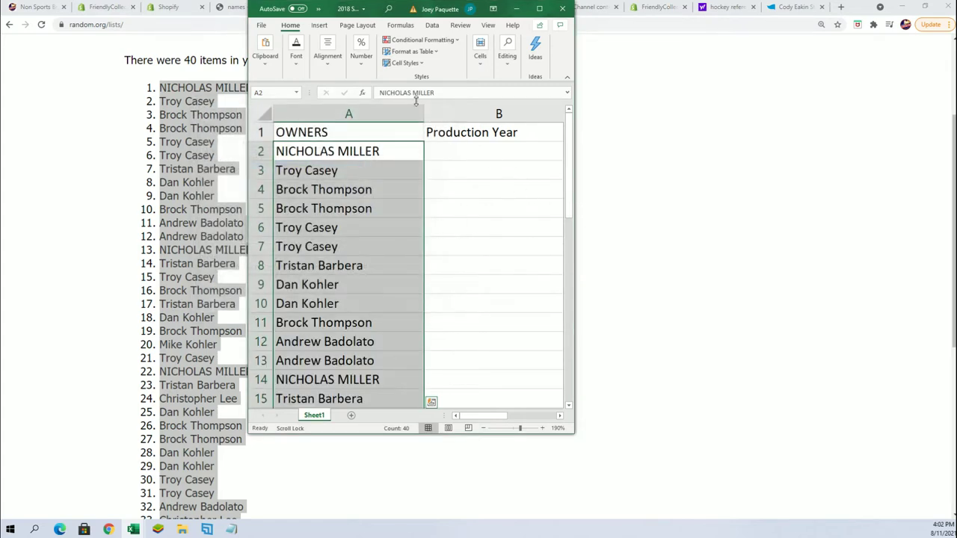
Step: Stretch the workbook window to full height, set the zoom to 150% and narrow the OWNERS column to fit the names
{"action": "double_click", "coordinate": [411, 1]}
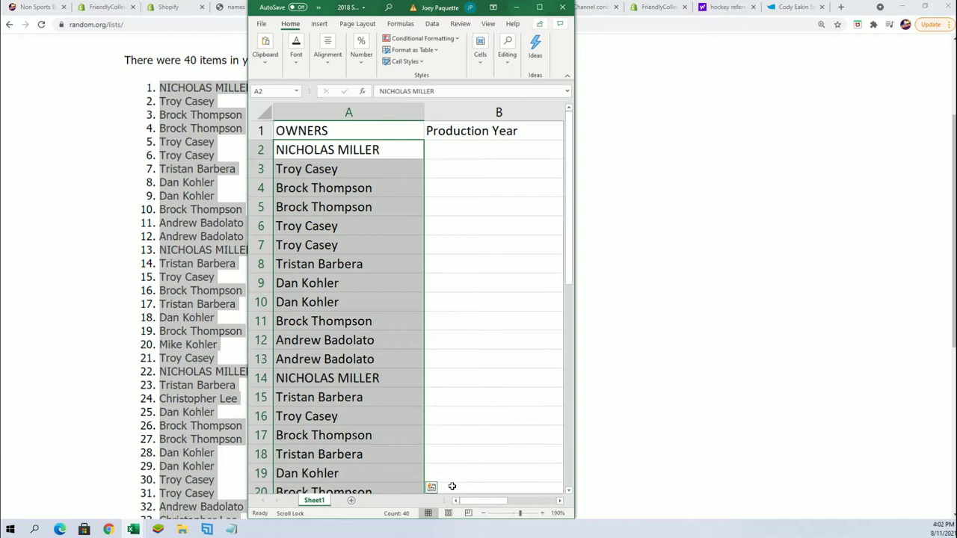
{"action": "left_click", "coordinate": [482, 512]}
{"action": "left_click", "coordinate": [482, 513]}
{"action": "left_click", "coordinate": [482, 513]}
{"action": "left_click", "coordinate": [482, 513]}
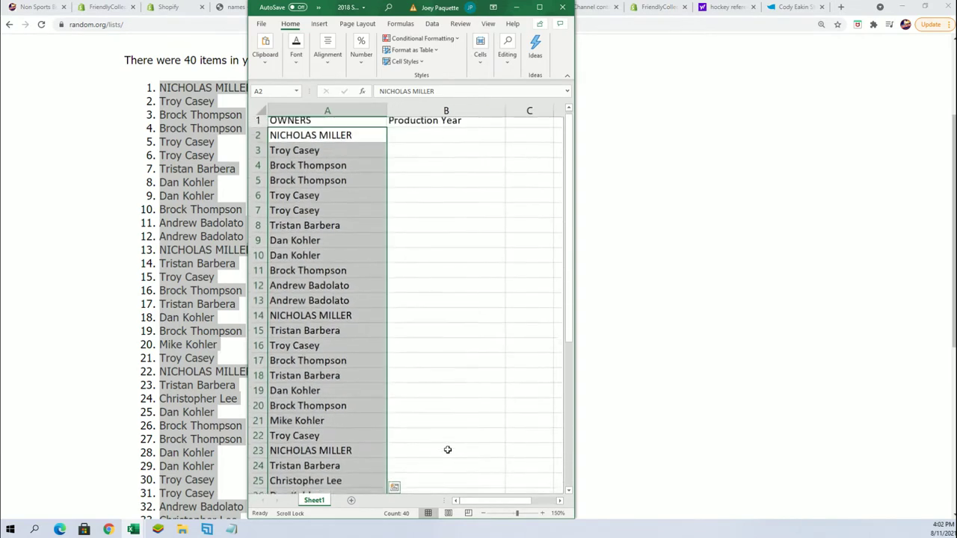
{"action": "left_click", "coordinate": [328, 111]}
{"action": "left_click_drag", "start_coordinate": [386, 111], "coordinate": [363, 111]}
{"action": "left_click", "coordinate": [399, 141]}
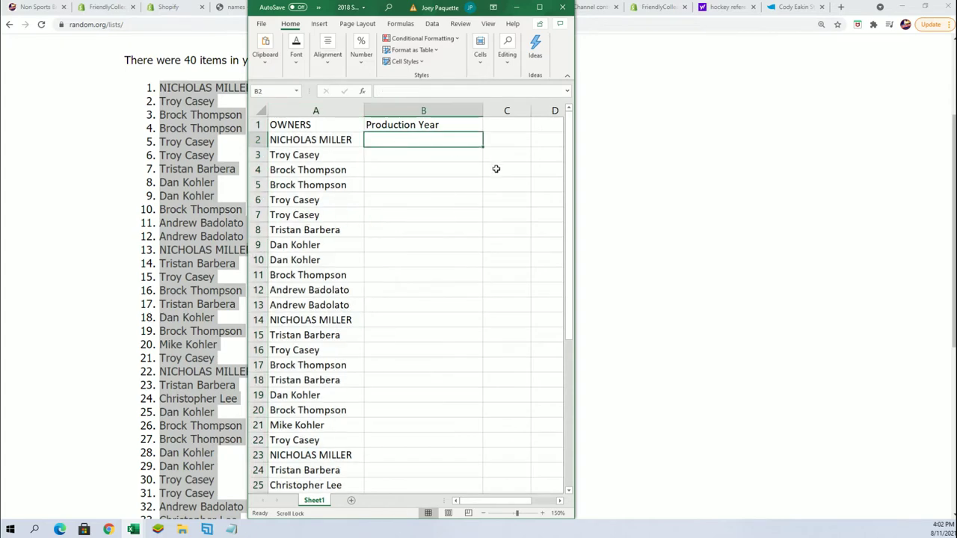
Step: Minimize the workbook and open a fresh, empty List Randomizer form in the browser
{"action": "left_click", "coordinate": [516, 7]}
{"action": "scroll", "coordinate": [474, 74], "scroll_direction": "up", "scroll_amount": 2}
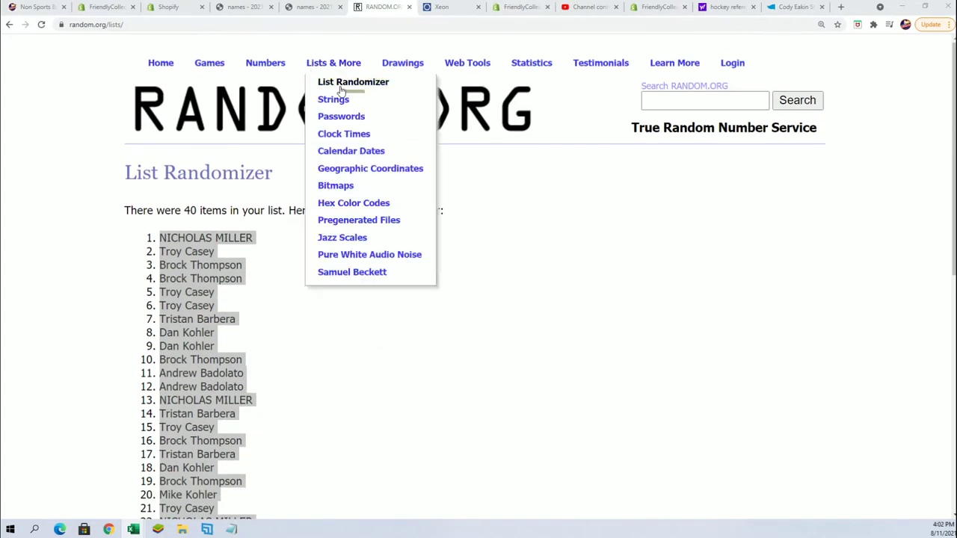
{"action": "left_click", "coordinate": [341, 87]}
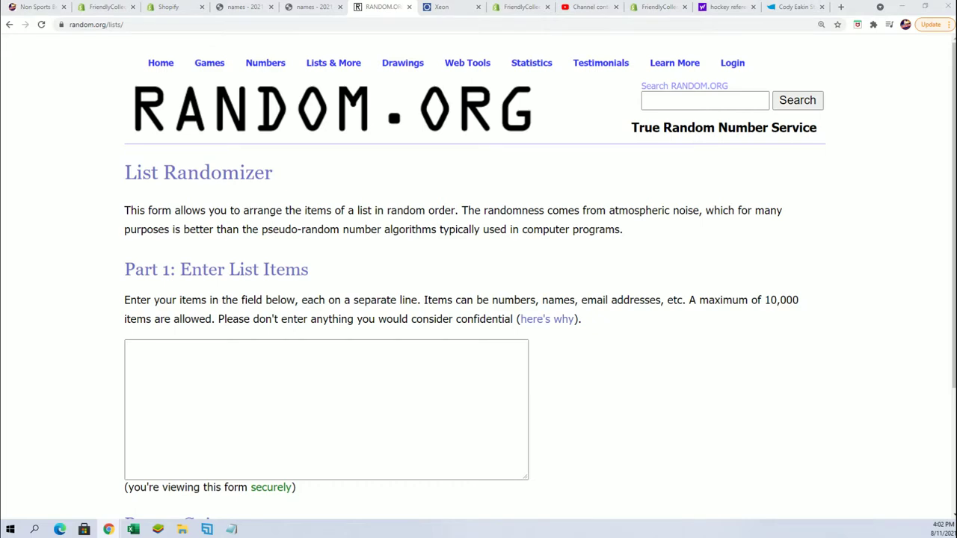
Step: Copy the years 1970 to 2009 from the Notepad file into the List Randomizer's items field in the browser
{"action": "key", "text": "alt+Tab"}
{"action": "scroll", "coordinate": [585, 309], "scroll_direction": "down", "scroll_amount": 10}
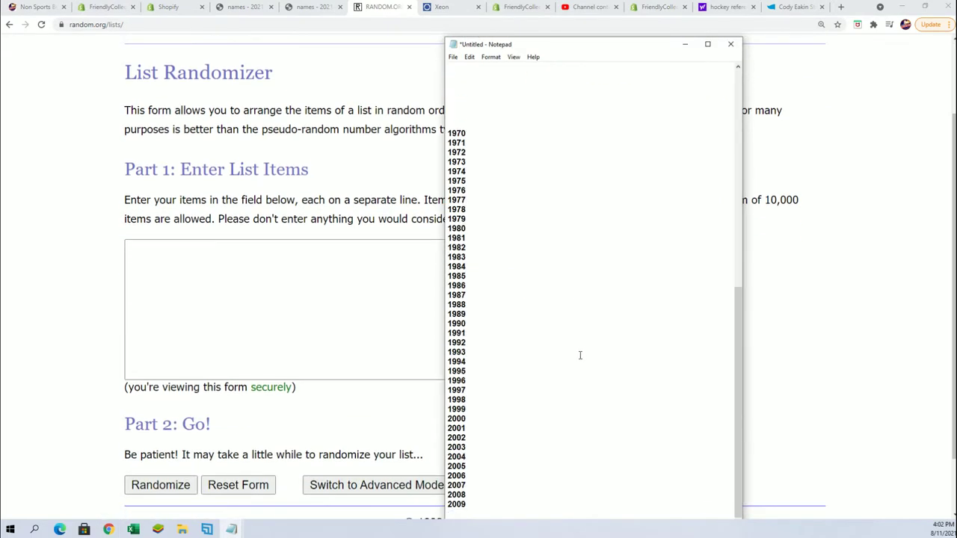
{"action": "left_click_drag", "start_coordinate": [464, 507], "coordinate": [438, 141]}
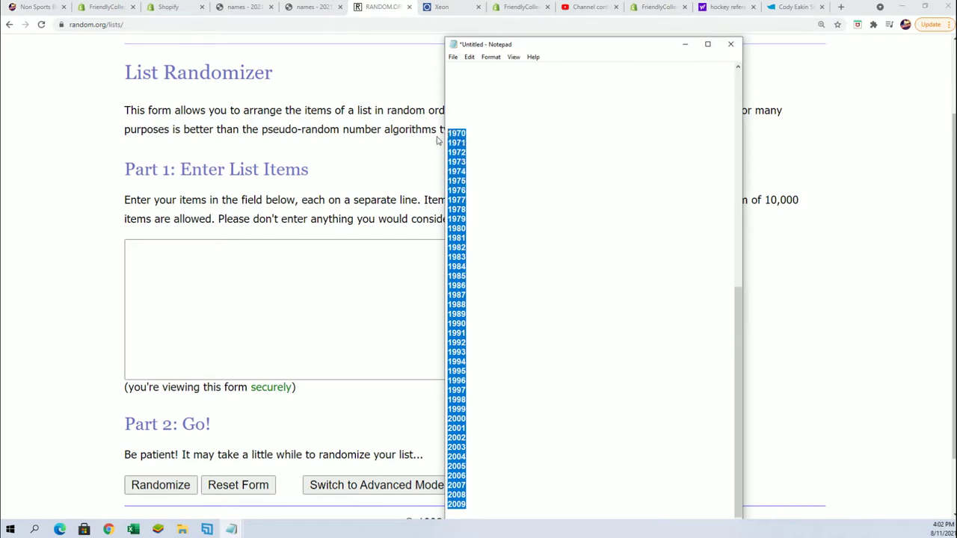
{"action": "right_click", "coordinate": [458, 140]}
{"action": "left_click", "coordinate": [478, 175]}
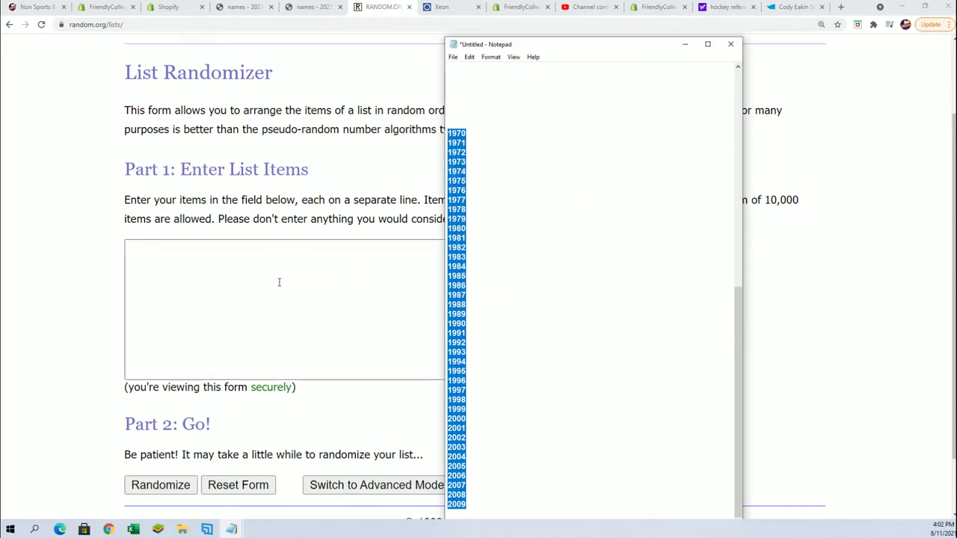
{"action": "left_click", "coordinate": [230, 268]}
{"action": "right_click", "coordinate": [230, 267]}
{"action": "left_click", "coordinate": [265, 348]}
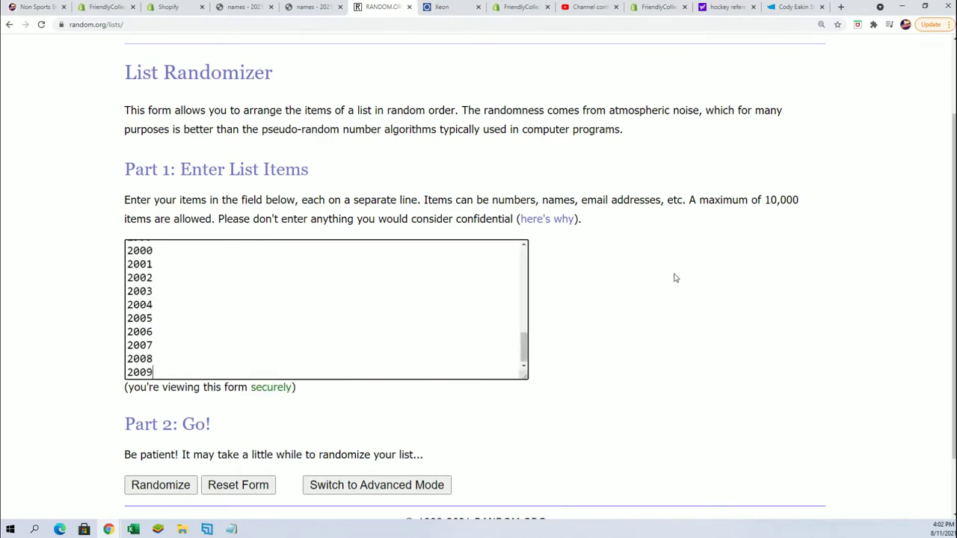
Step: Randomize the list of years seven times in a row
{"action": "scroll", "coordinate": [474, 409], "scroll_direction": "down", "scroll_amount": 2}
{"action": "left_click", "coordinate": [158, 417]}
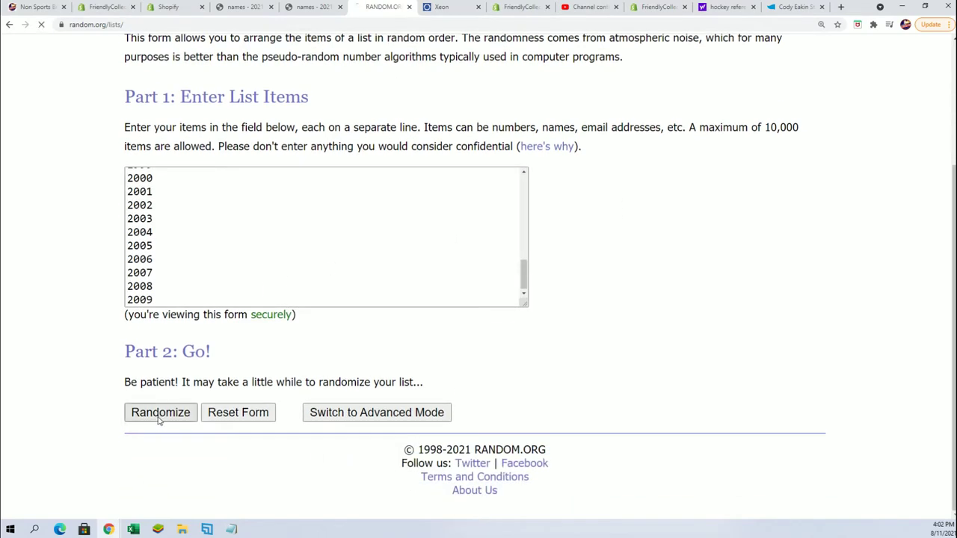
{"action": "left_click", "coordinate": [146, 421]}
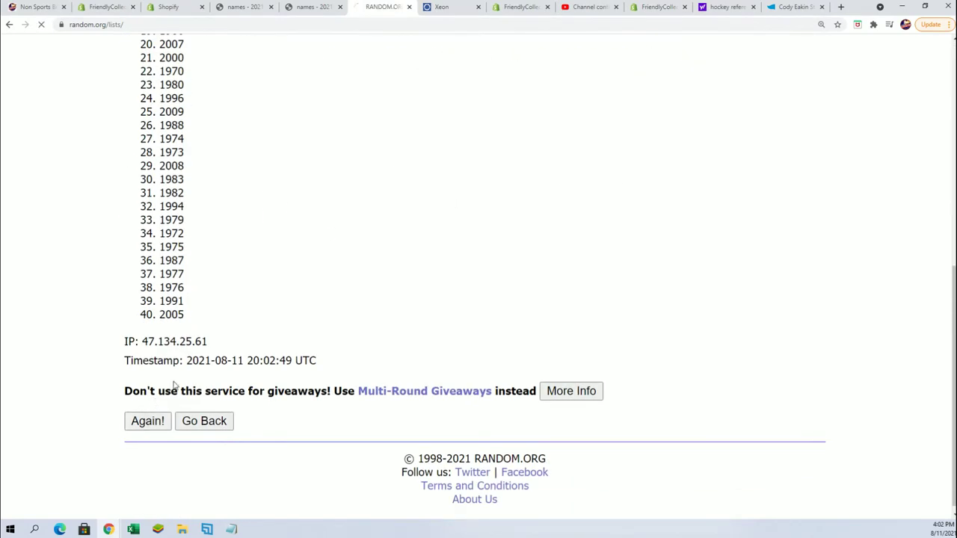
{"action": "scroll", "coordinate": [150, 426], "scroll_direction": "down", "scroll_amount": 6}
{"action": "left_click", "coordinate": [149, 411]}
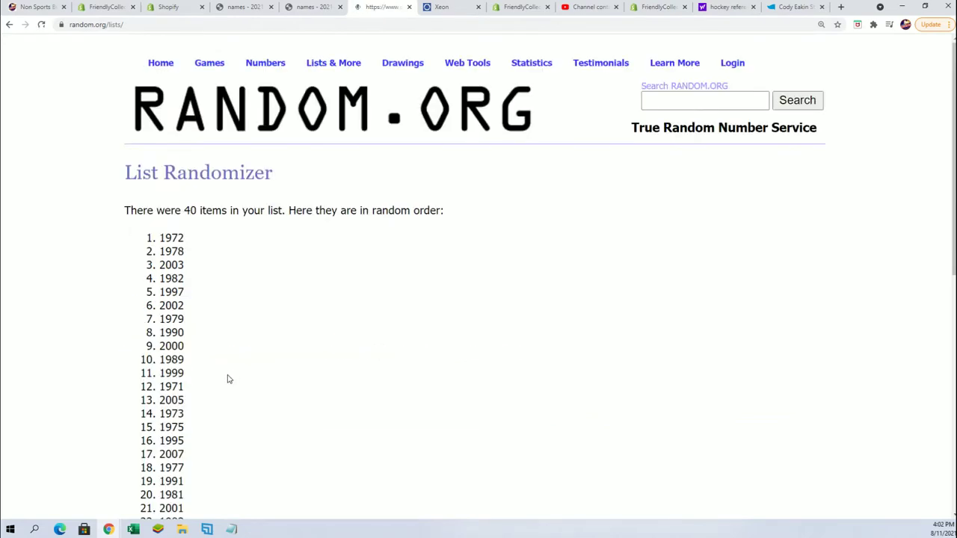
{"action": "scroll", "coordinate": [226, 378], "scroll_direction": "down", "scroll_amount": 7}
{"action": "left_click", "coordinate": [148, 410]}
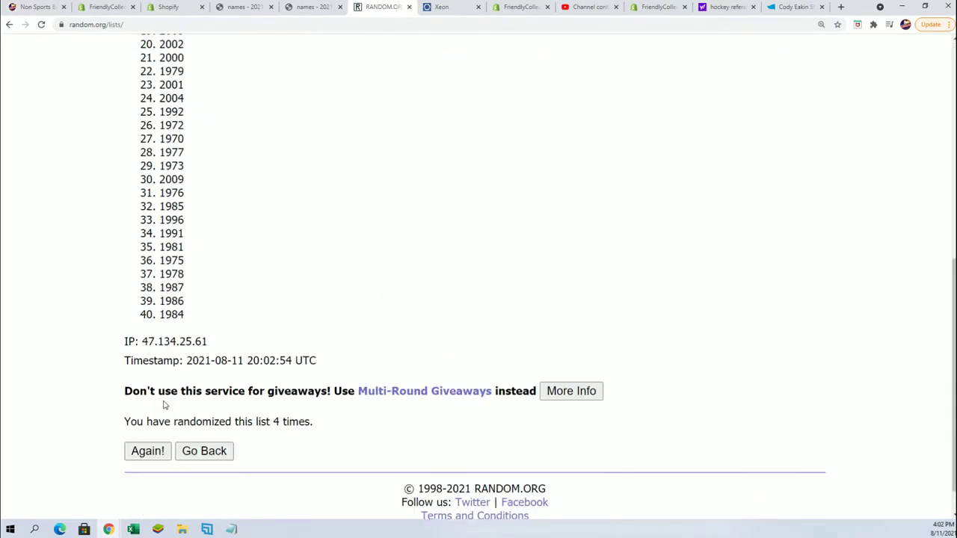
{"action": "left_click", "coordinate": [147, 448]}
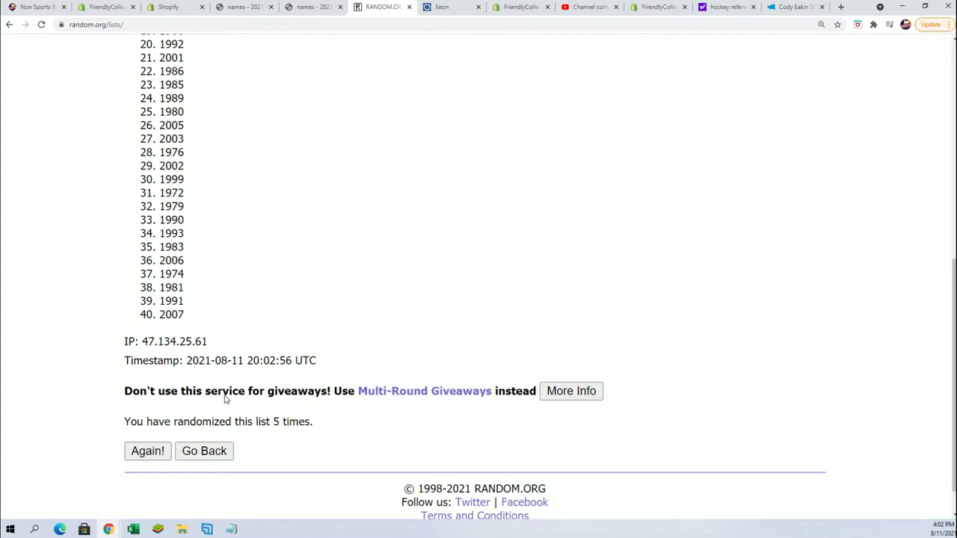
{"action": "left_click", "coordinate": [154, 453]}
{"action": "scroll", "coordinate": [293, 341], "scroll_direction": "down", "scroll_amount": 6}
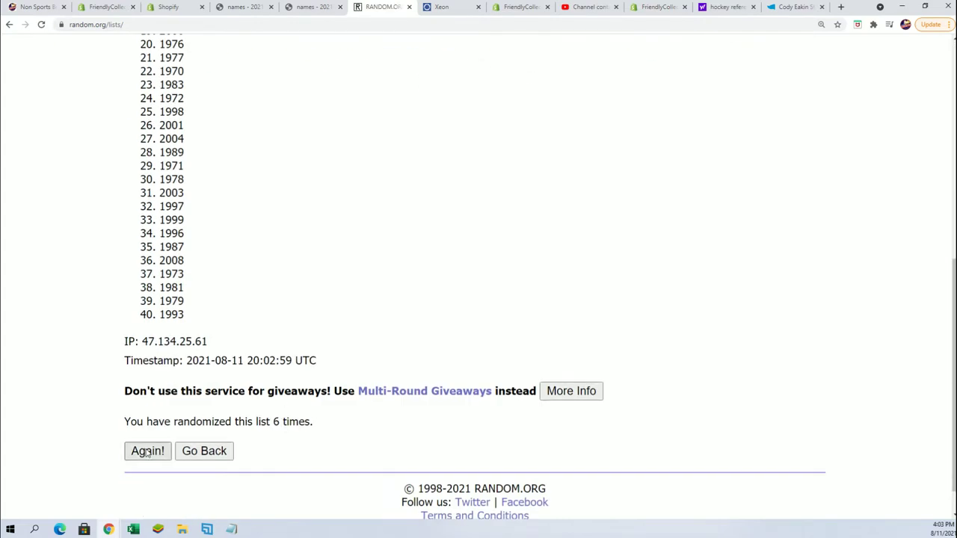
{"action": "left_click", "coordinate": [148, 452]}
Step: Copy all 40 years from the seventh randomized result
{"action": "scroll", "coordinate": [265, 235], "scroll_direction": "down", "scroll_amount": 2}
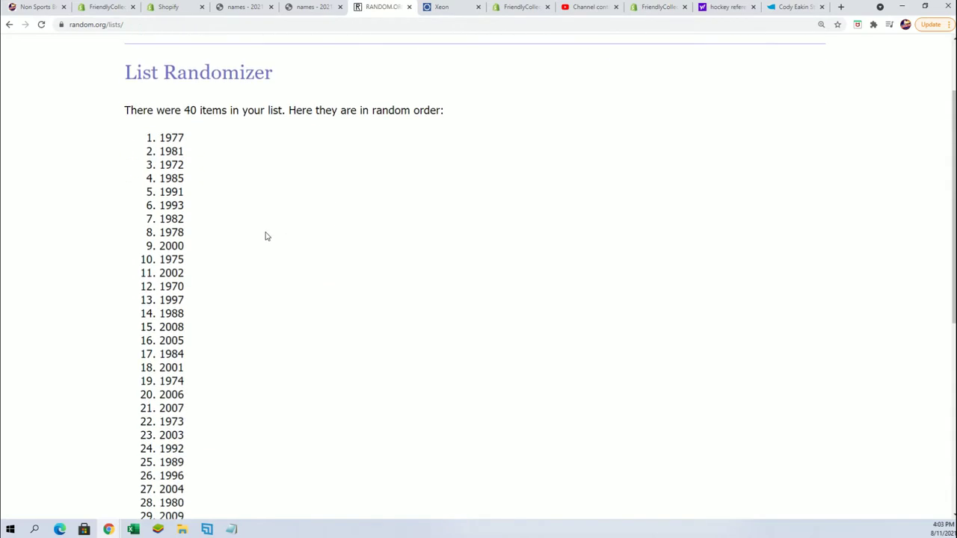
{"action": "left_click_drag", "start_coordinate": [157, 139], "coordinate": [187, 314]}
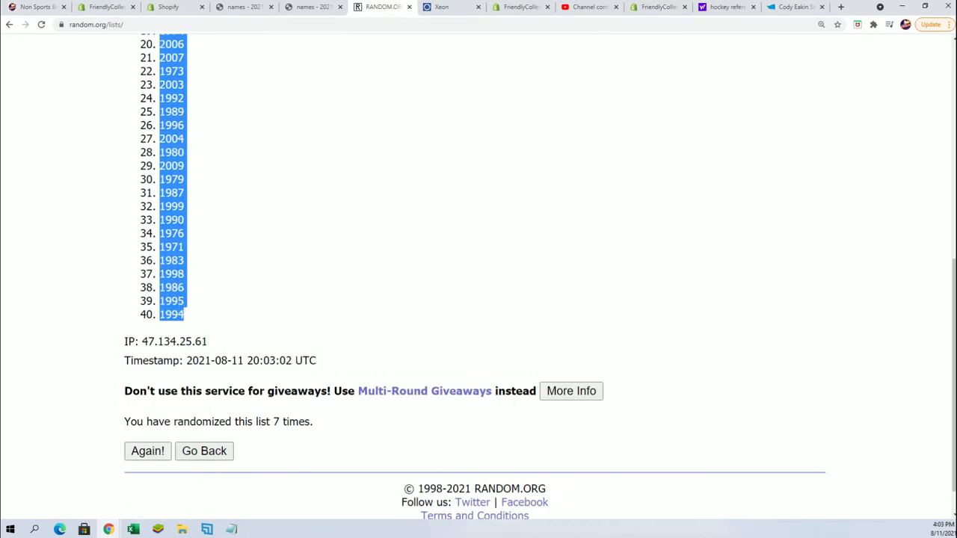
{"action": "right_click", "coordinate": [184, 299]}
{"action": "left_click", "coordinate": [191, 304]}
{"action": "scroll", "coordinate": [332, 470], "scroll_direction": "up", "scroll_amount": 2}
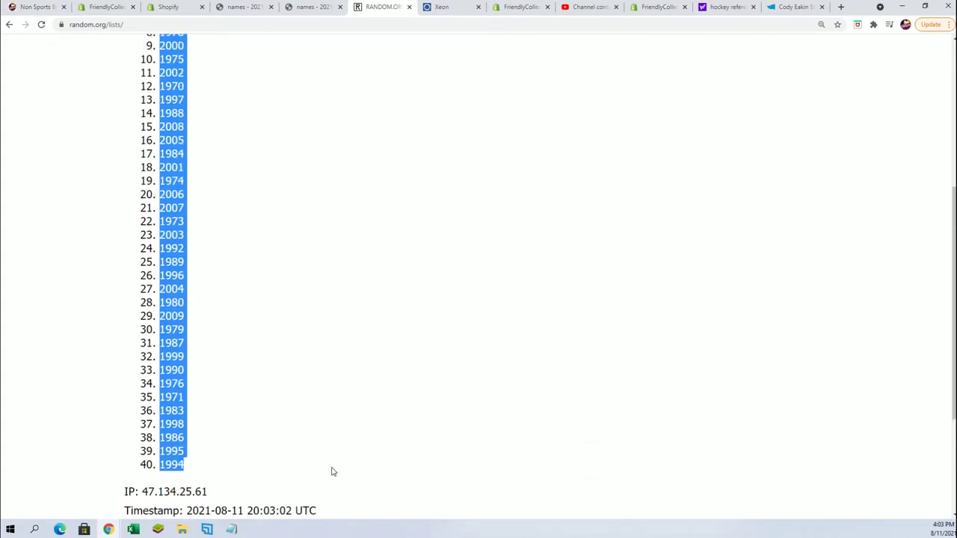
Step: Switch to the Excel workbook and paste the copied years as plain text into the Production Year column starting at B2
{"action": "scroll", "coordinate": [333, 472], "scroll_direction": "up", "scroll_amount": 3}
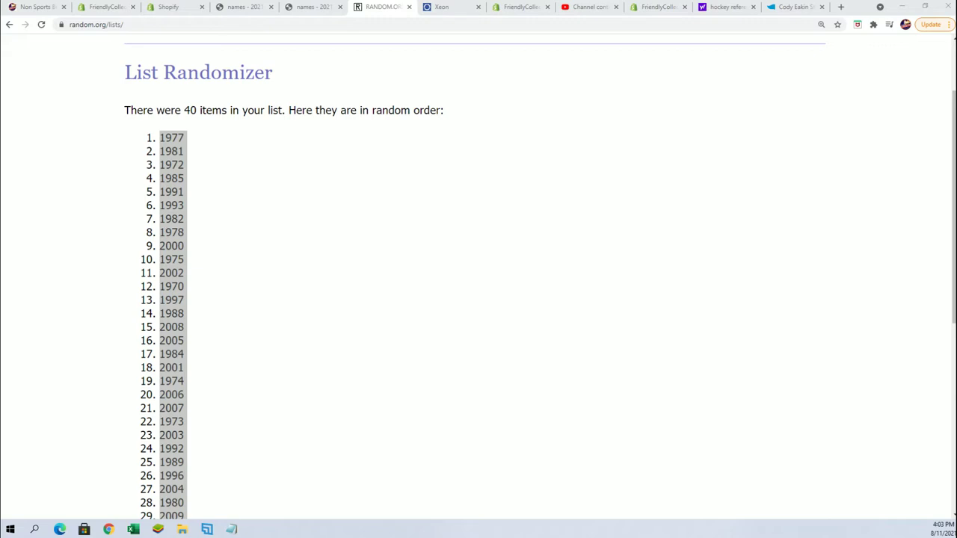
{"action": "left_click", "coordinate": [133, 529]}
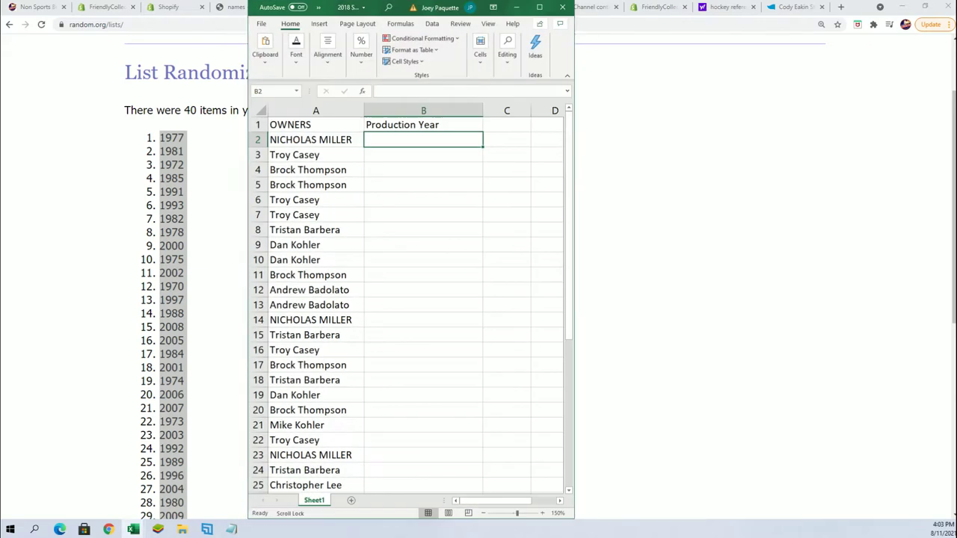
{"action": "right_click", "coordinate": [370, 141]}
{"action": "left_click", "coordinate": [404, 209]}
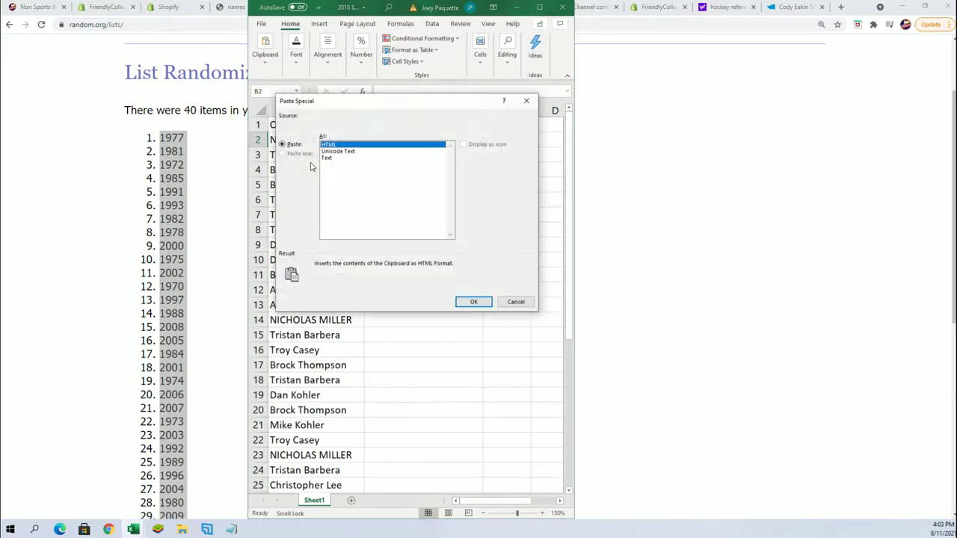
{"action": "left_click", "coordinate": [327, 158]}
{"action": "left_click", "coordinate": [473, 302]}
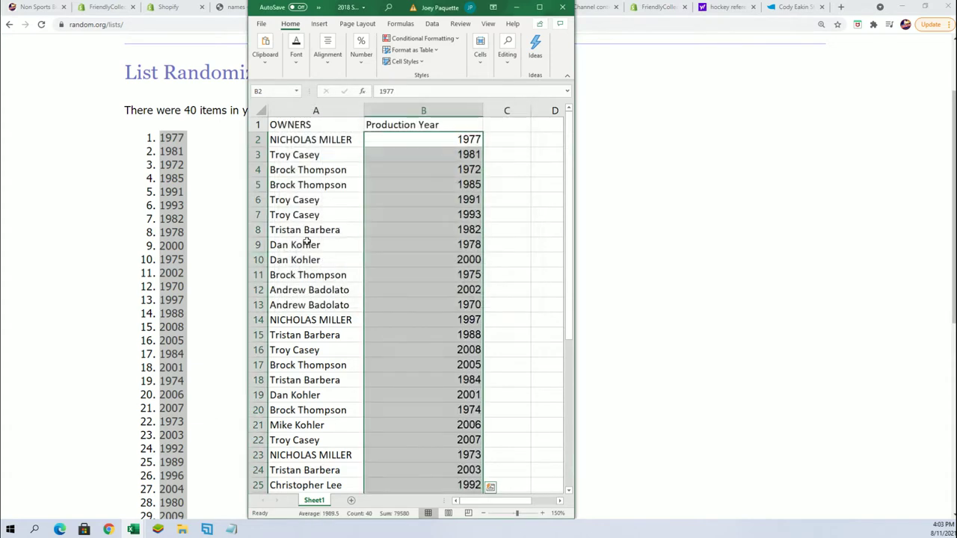
Step: Center the pasted years in the Production Year column
{"action": "right_click", "coordinate": [423, 148]}
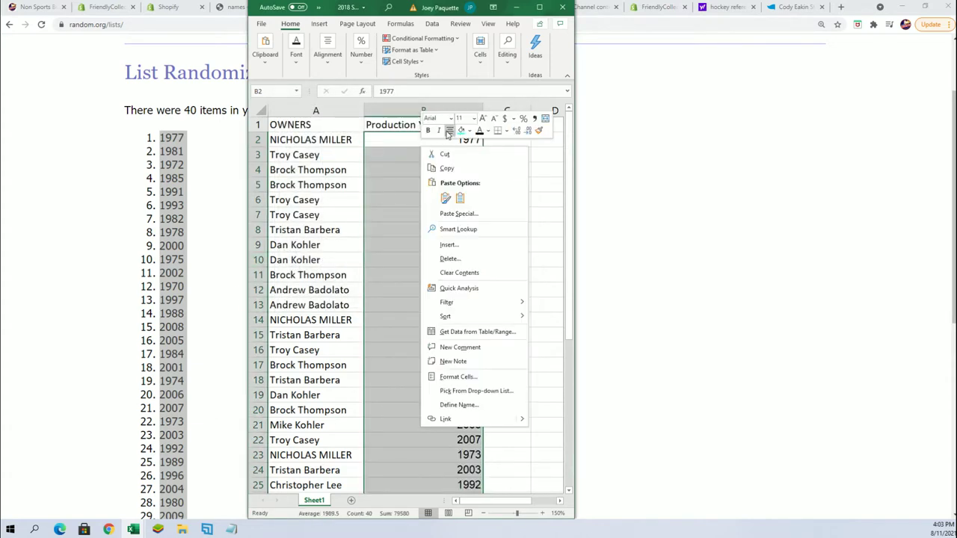
{"action": "left_click", "coordinate": [449, 130]}
{"action": "left_click", "coordinate": [390, 139]}
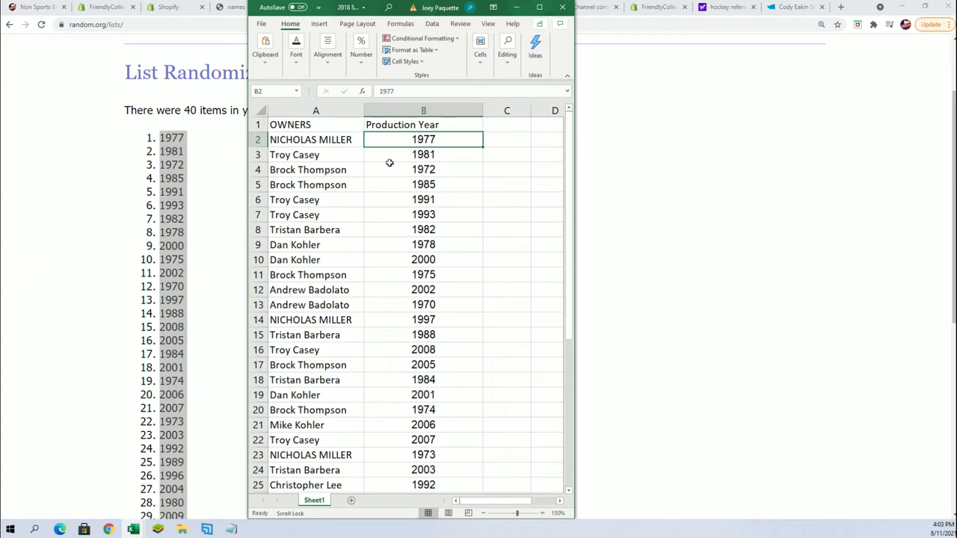
Step: Copy all owner names in cells A2 to A41
{"action": "scroll", "coordinate": [367, 195], "scroll_direction": "down", "scroll_amount": 4}
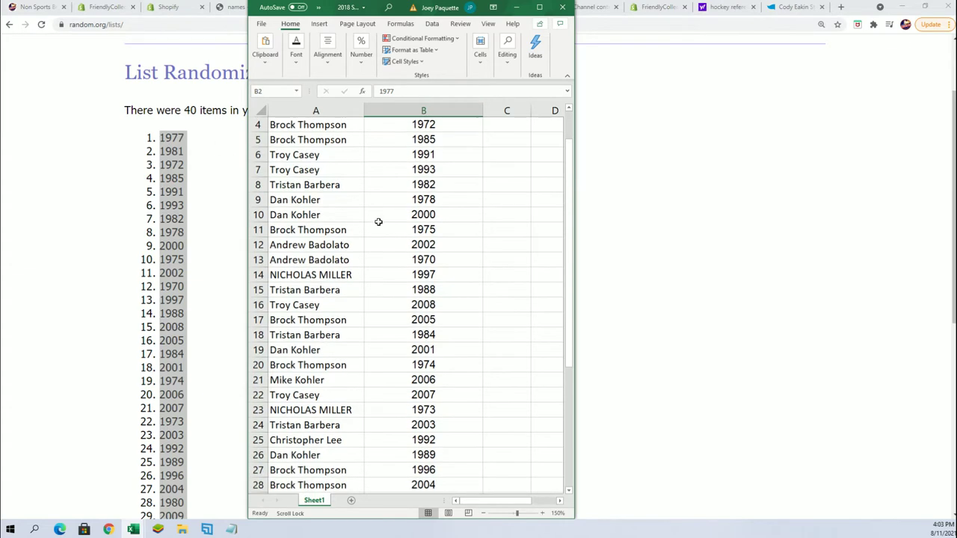
{"action": "scroll", "coordinate": [413, 262], "scroll_direction": "down", "scroll_amount": 2}
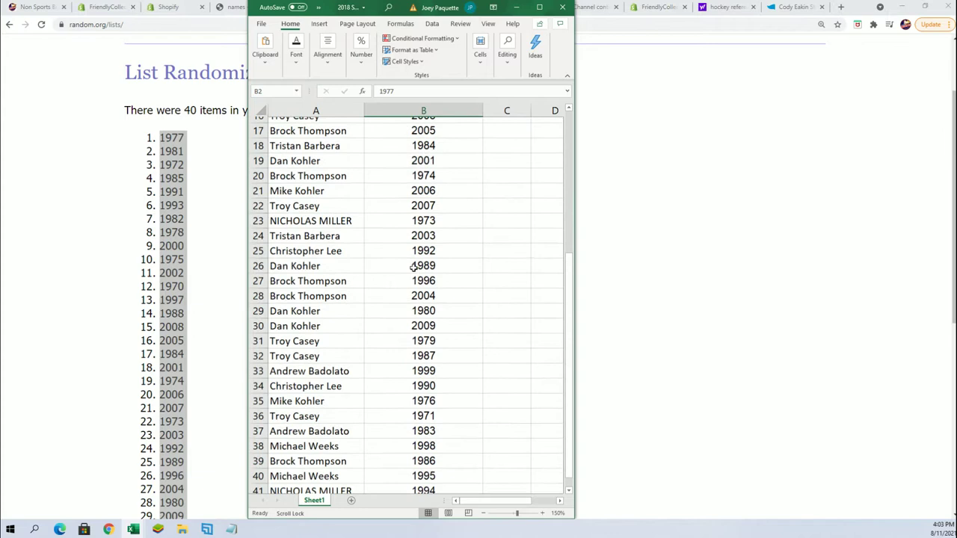
{"action": "scroll", "coordinate": [201, 348], "scroll_direction": "down", "scroll_amount": 1}
{"action": "scroll", "coordinate": [200, 347], "scroll_direction": "down", "scroll_amount": 1}
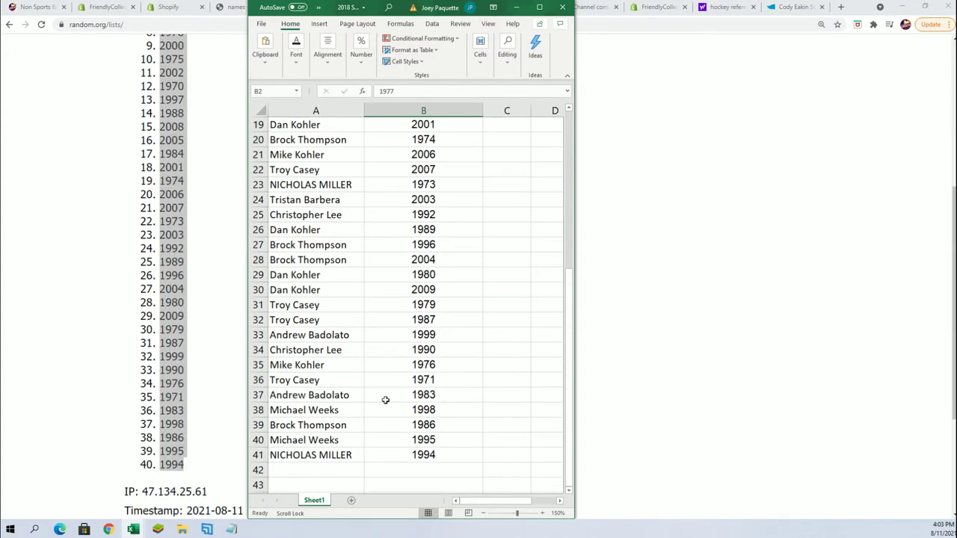
{"action": "scroll", "coordinate": [434, 256], "scroll_direction": "up", "scroll_amount": 6}
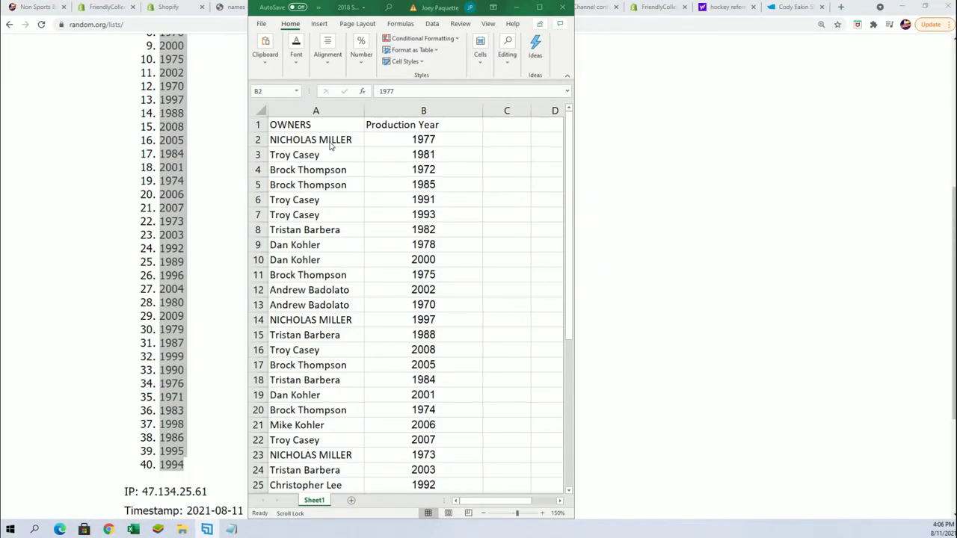
{"action": "left_click_drag", "start_coordinate": [314, 141], "coordinate": [312, 395]}
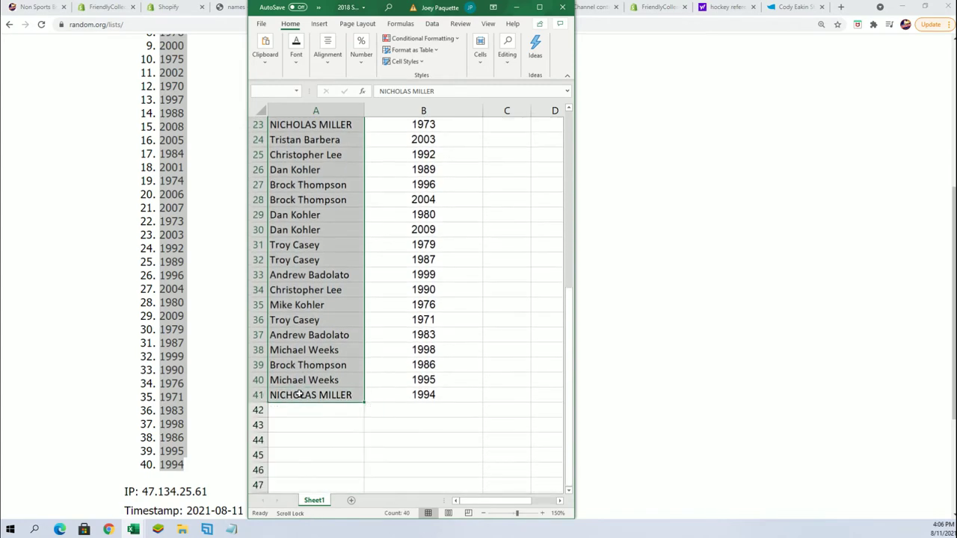
{"action": "right_click", "coordinate": [301, 244]}
{"action": "left_click", "coordinate": [326, 243]}
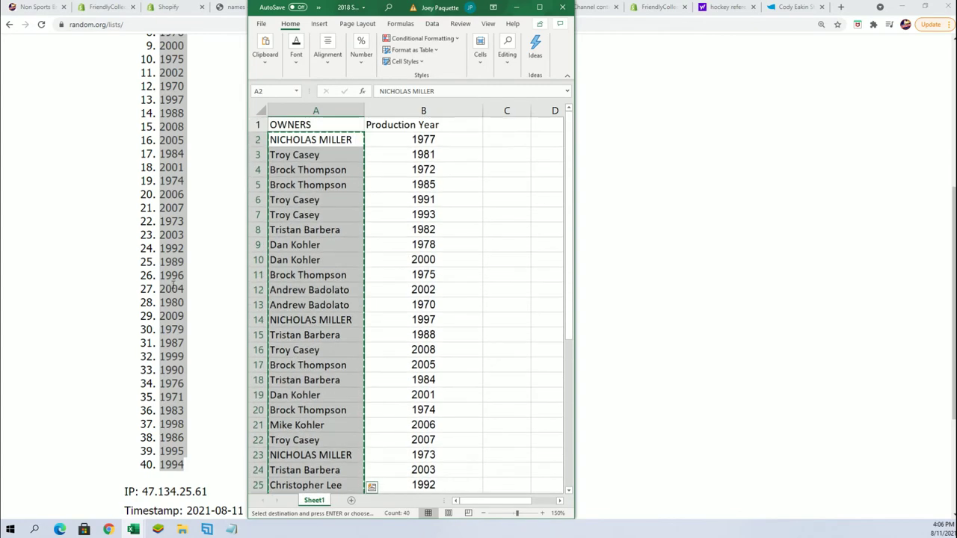
Step: Switch back to the browser and open an empty List Randomizer form on RANDOM.ORG
{"action": "left_click", "coordinate": [101, 193]}
{"action": "scroll", "coordinate": [156, 214], "scroll_direction": "up", "scroll_amount": 4}
{"action": "mouse_move", "coordinate": [331, 64]}
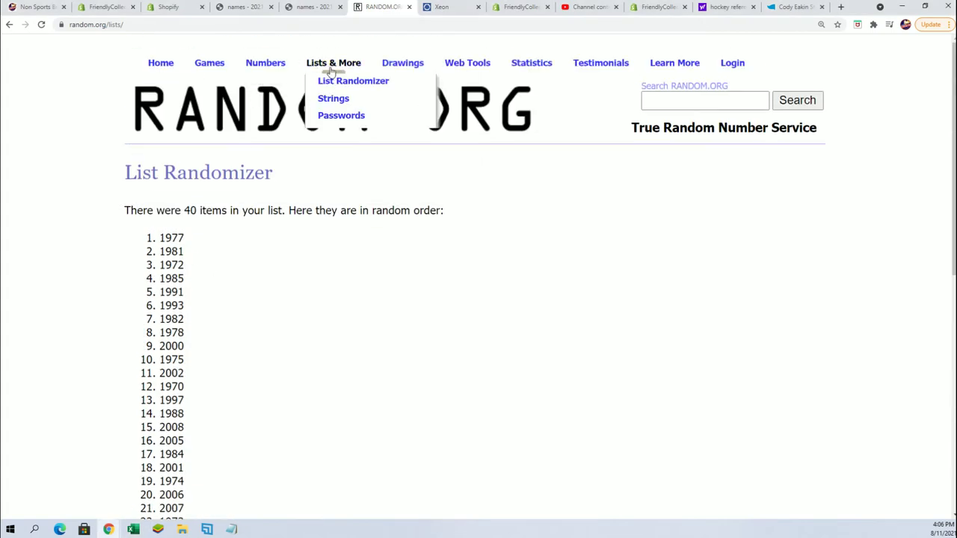
{"action": "double_click", "coordinate": [326, 82]}
{"action": "left_click", "coordinate": [335, 84]}
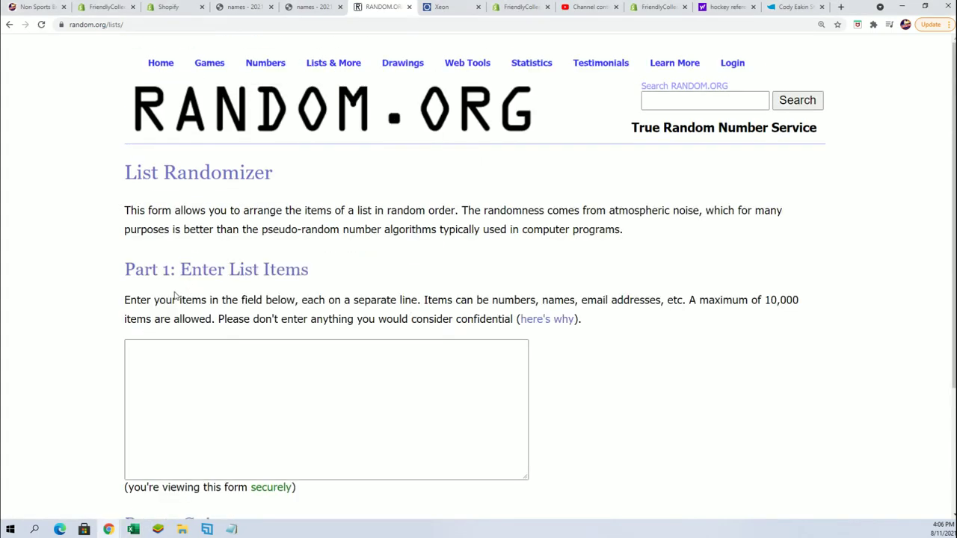
Step: Paste the copied owner names into the list items field and remove the trailing blank line
{"action": "left_click", "coordinate": [156, 365]}
{"action": "right_click", "coordinate": [153, 351]}
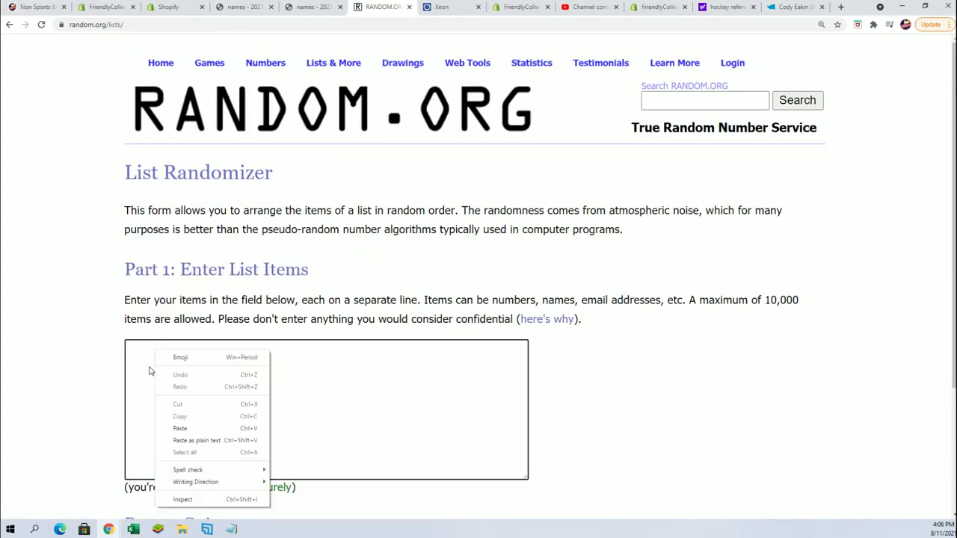
{"action": "left_click", "coordinate": [182, 425]}
{"action": "scroll", "coordinate": [626, 391], "scroll_direction": "down", "scroll_amount": 3}
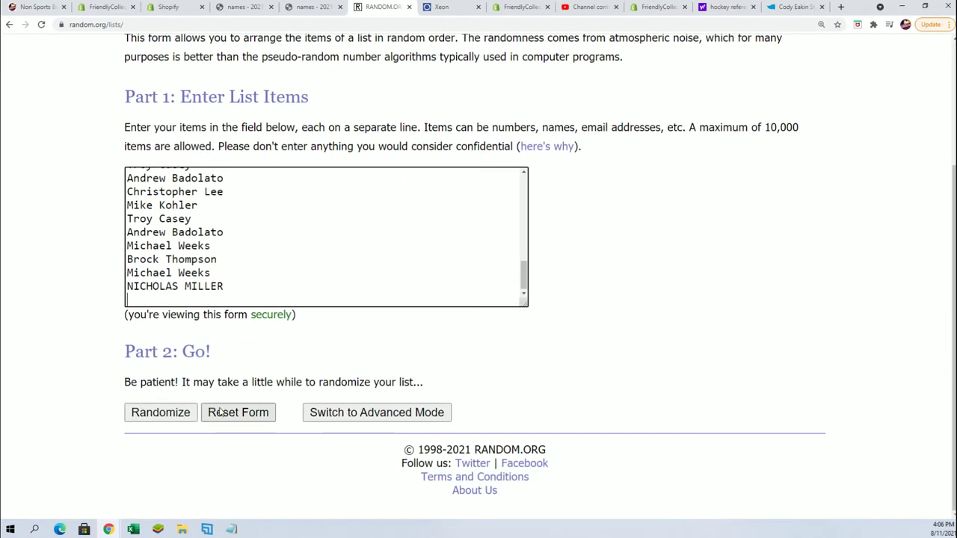
{"action": "key", "text": "BackSpace"}
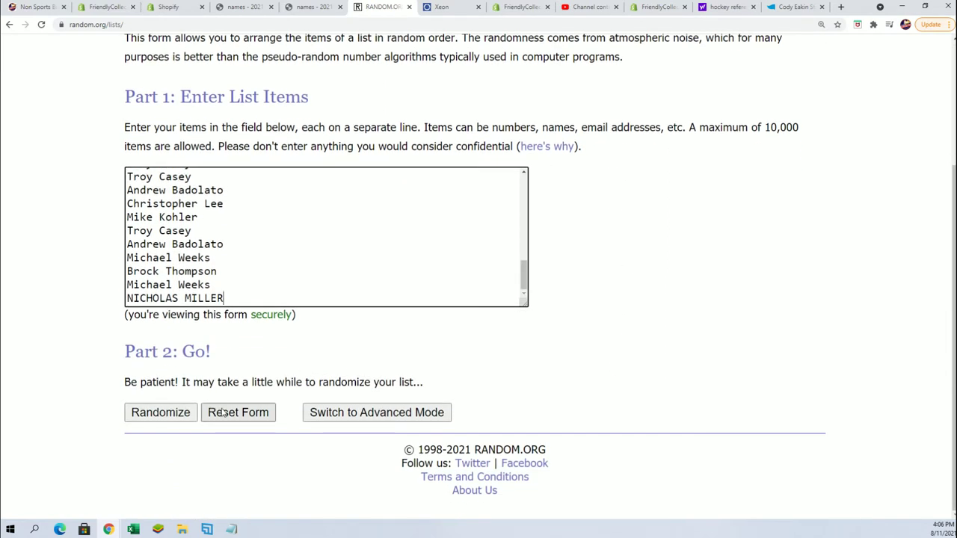
Step: Randomize the list of owner names seven times in a row and check the final order
{"action": "left_click", "coordinate": [161, 414]}
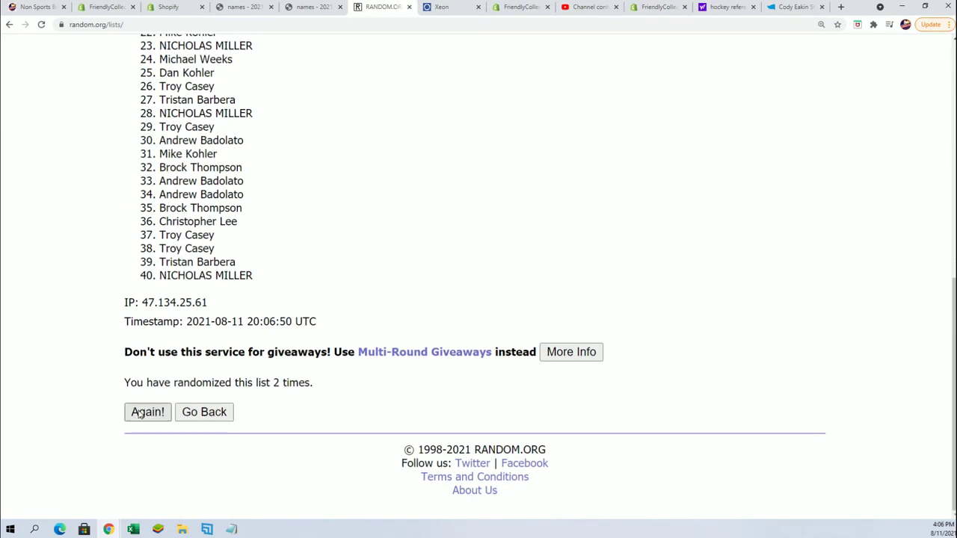
{"action": "left_click", "coordinate": [158, 423]}
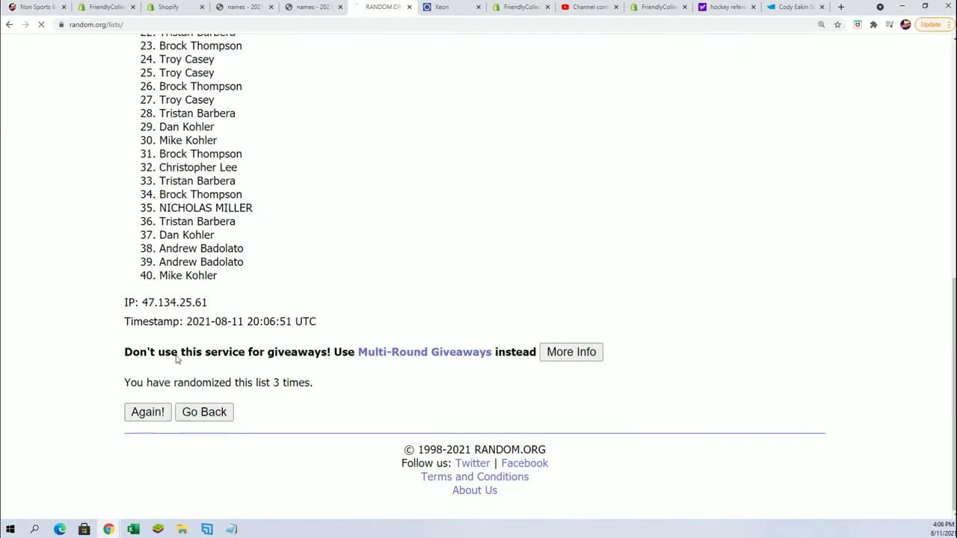
{"action": "left_click", "coordinate": [142, 413]}
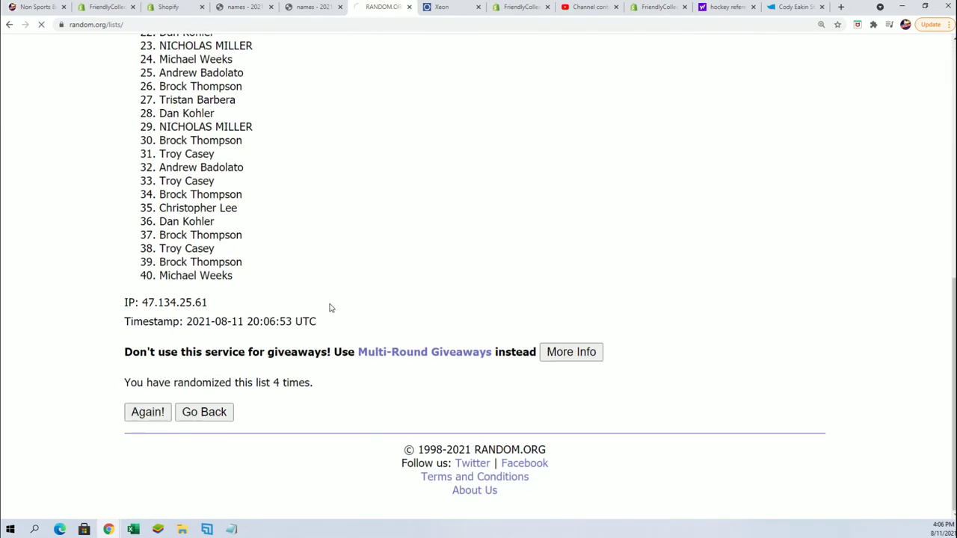
{"action": "scroll", "coordinate": [273, 359], "scroll_direction": "down", "scroll_amount": 7}
{"action": "left_click", "coordinate": [147, 410]}
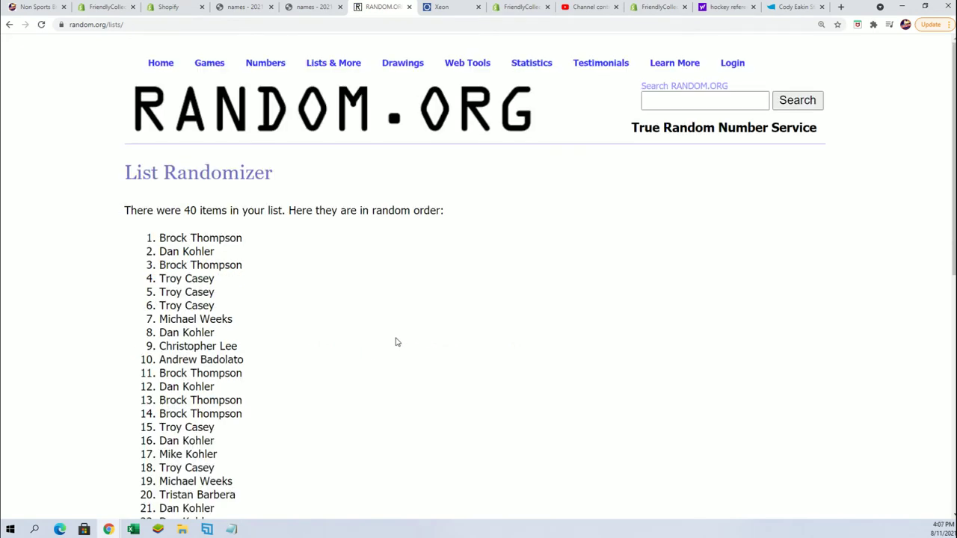
{"action": "scroll", "coordinate": [397, 341], "scroll_direction": "down", "scroll_amount": 6}
{"action": "left_click", "coordinate": [144, 450]}
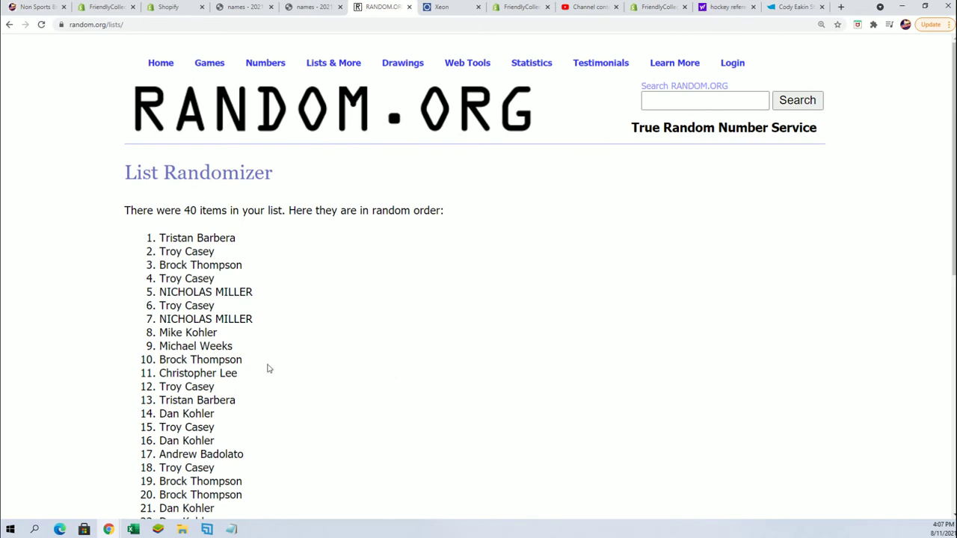
{"action": "scroll", "coordinate": [247, 402], "scroll_direction": "down", "scroll_amount": 1}
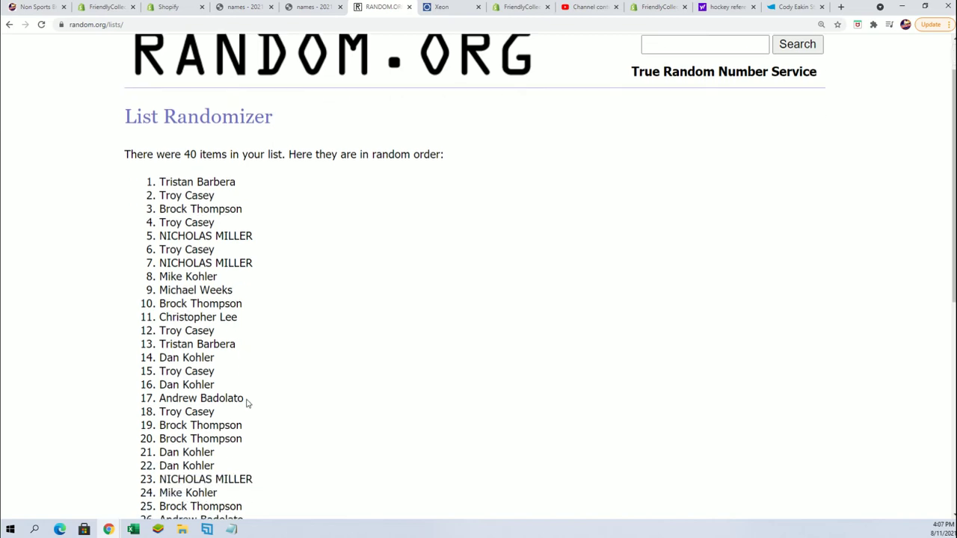
{"action": "scroll", "coordinate": [247, 403], "scroll_direction": "down", "scroll_amount": 4}
{"action": "scroll", "coordinate": [306, 424], "scroll_direction": "down", "scroll_amount": 2}
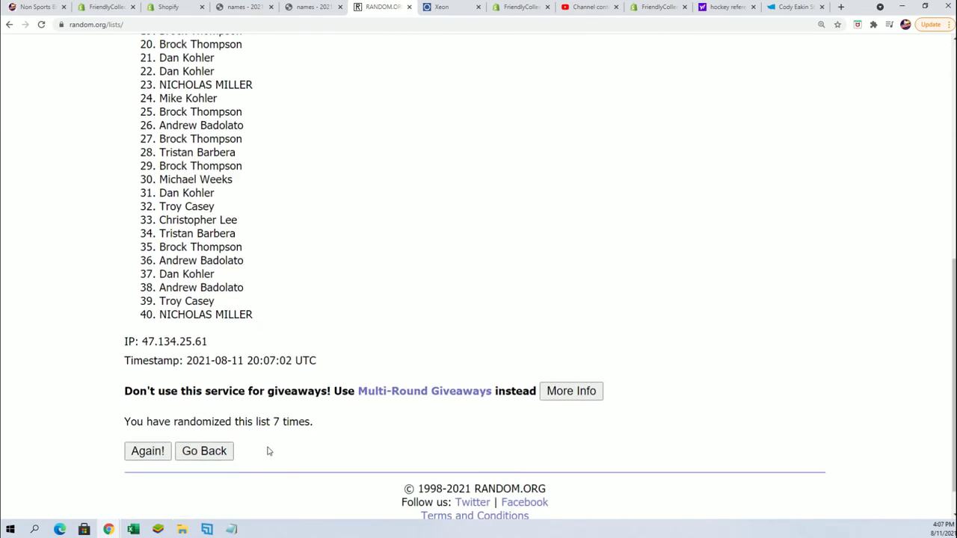
{"action": "scroll", "coordinate": [310, 293], "scroll_direction": "up", "scroll_amount": 5}
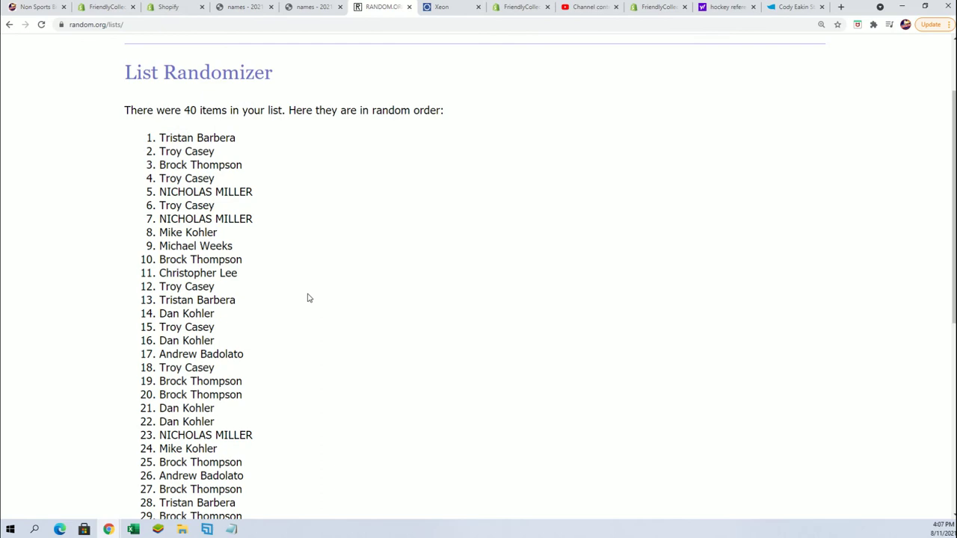